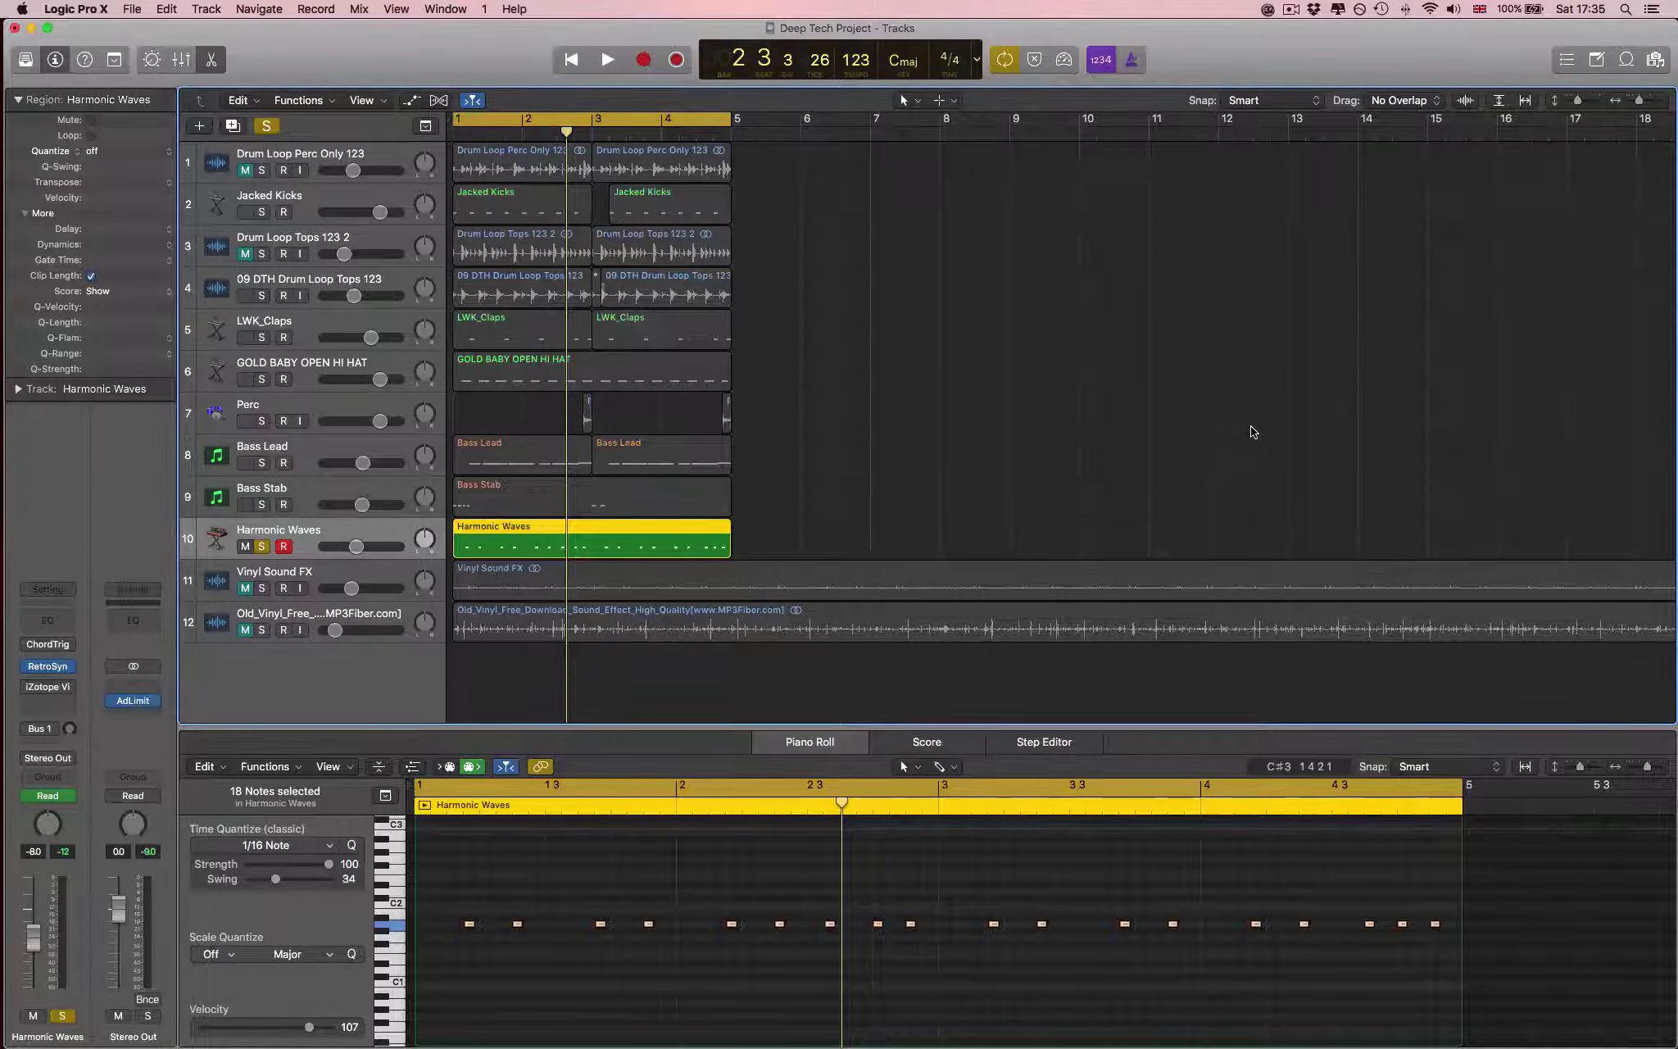
- Open the Retro Synth plug-in window from the RetroSyn insert on the Harmonic Waves channel strip
{"action": "left_click", "coordinate": [47, 670]}
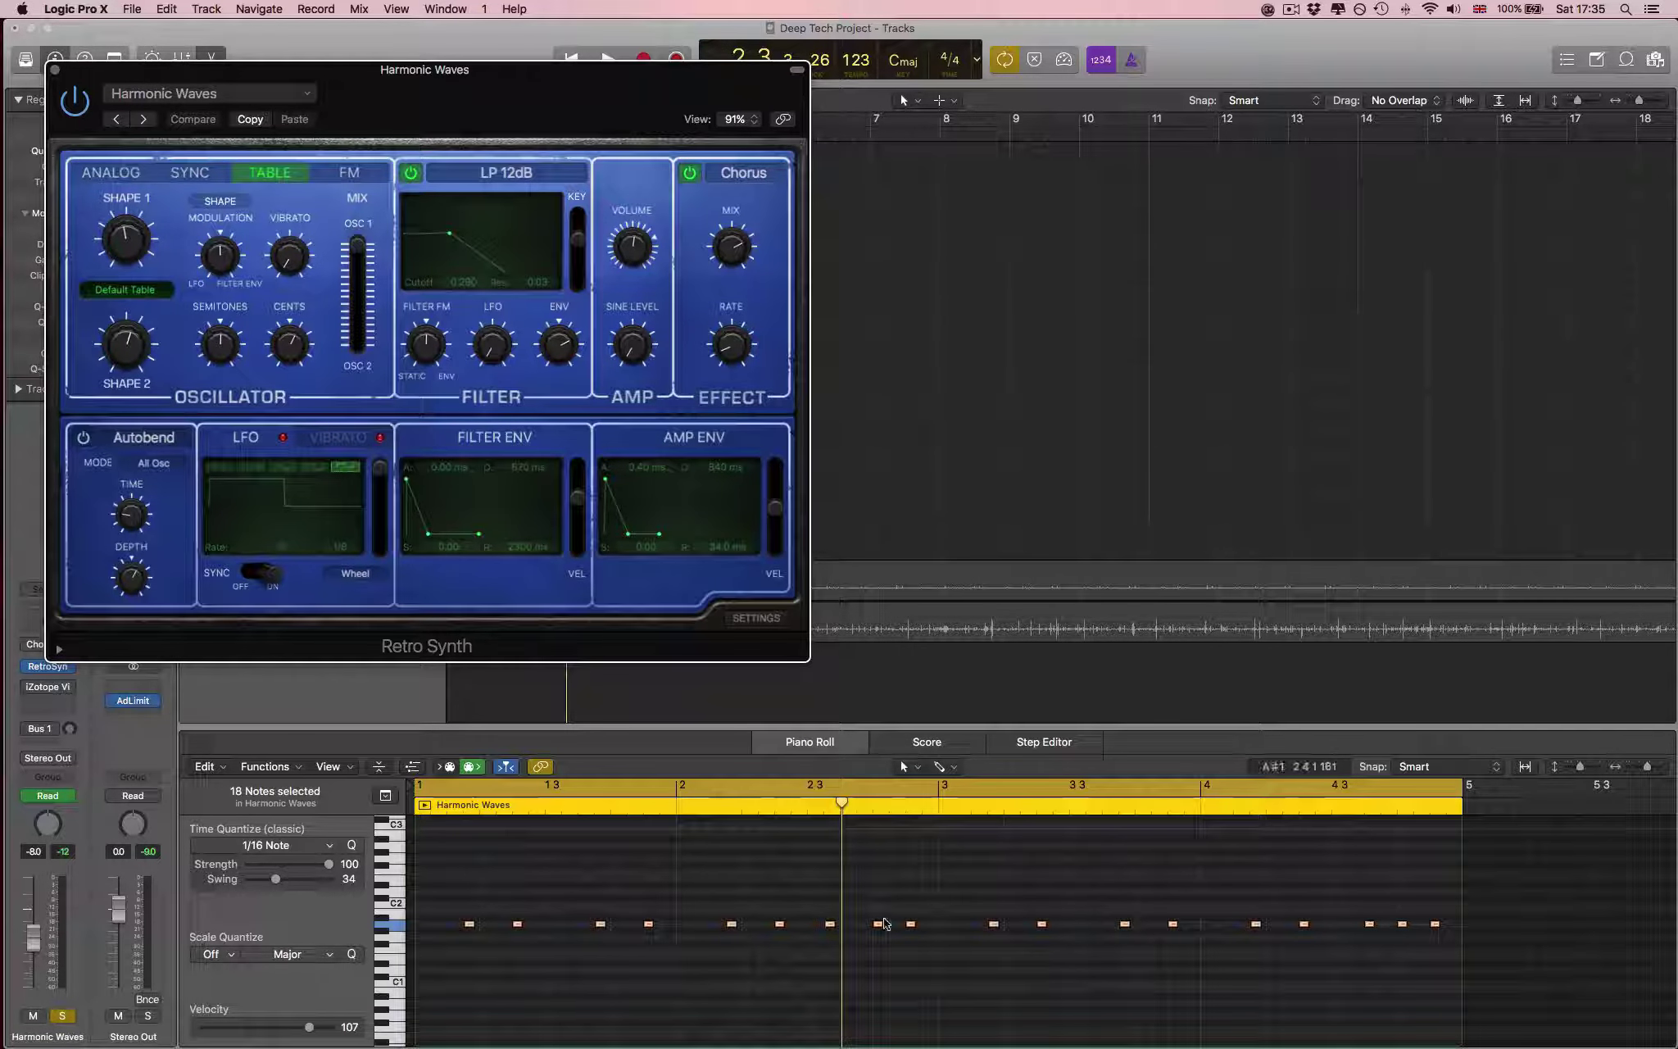
{"action": "key", "text": "space"}
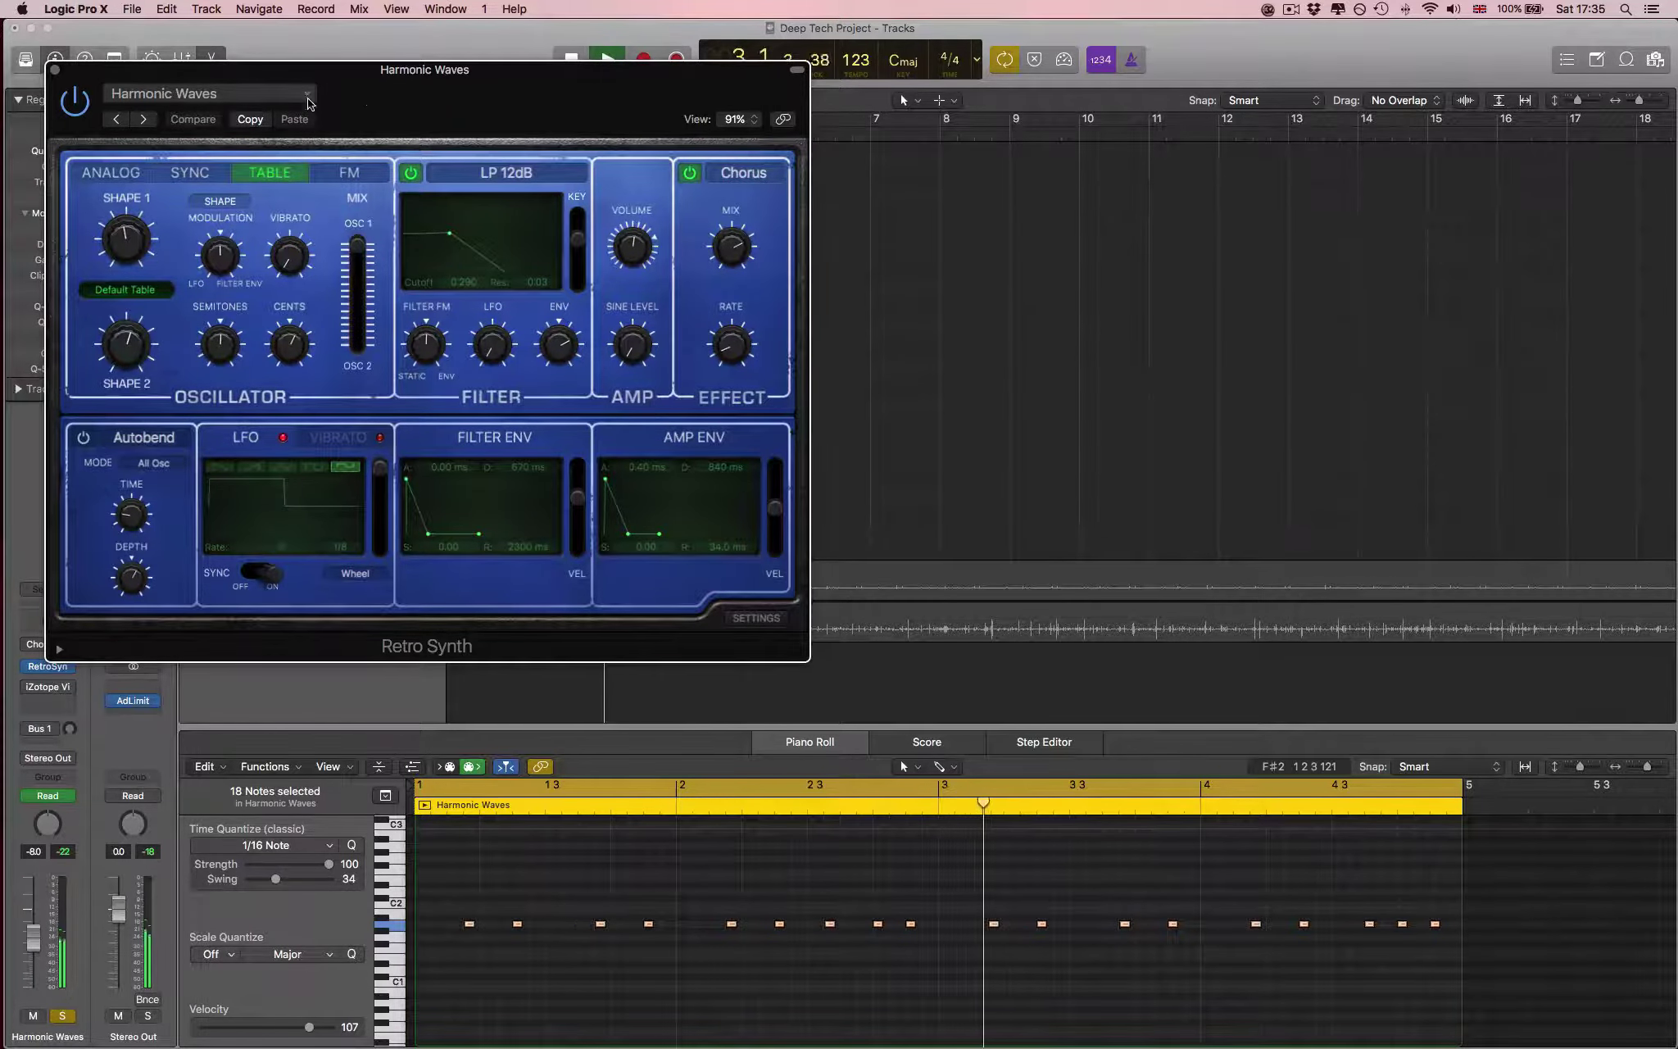
{"action": "left_click_drag", "start_coordinate": [424, 70], "coordinate": [1073, 114]}
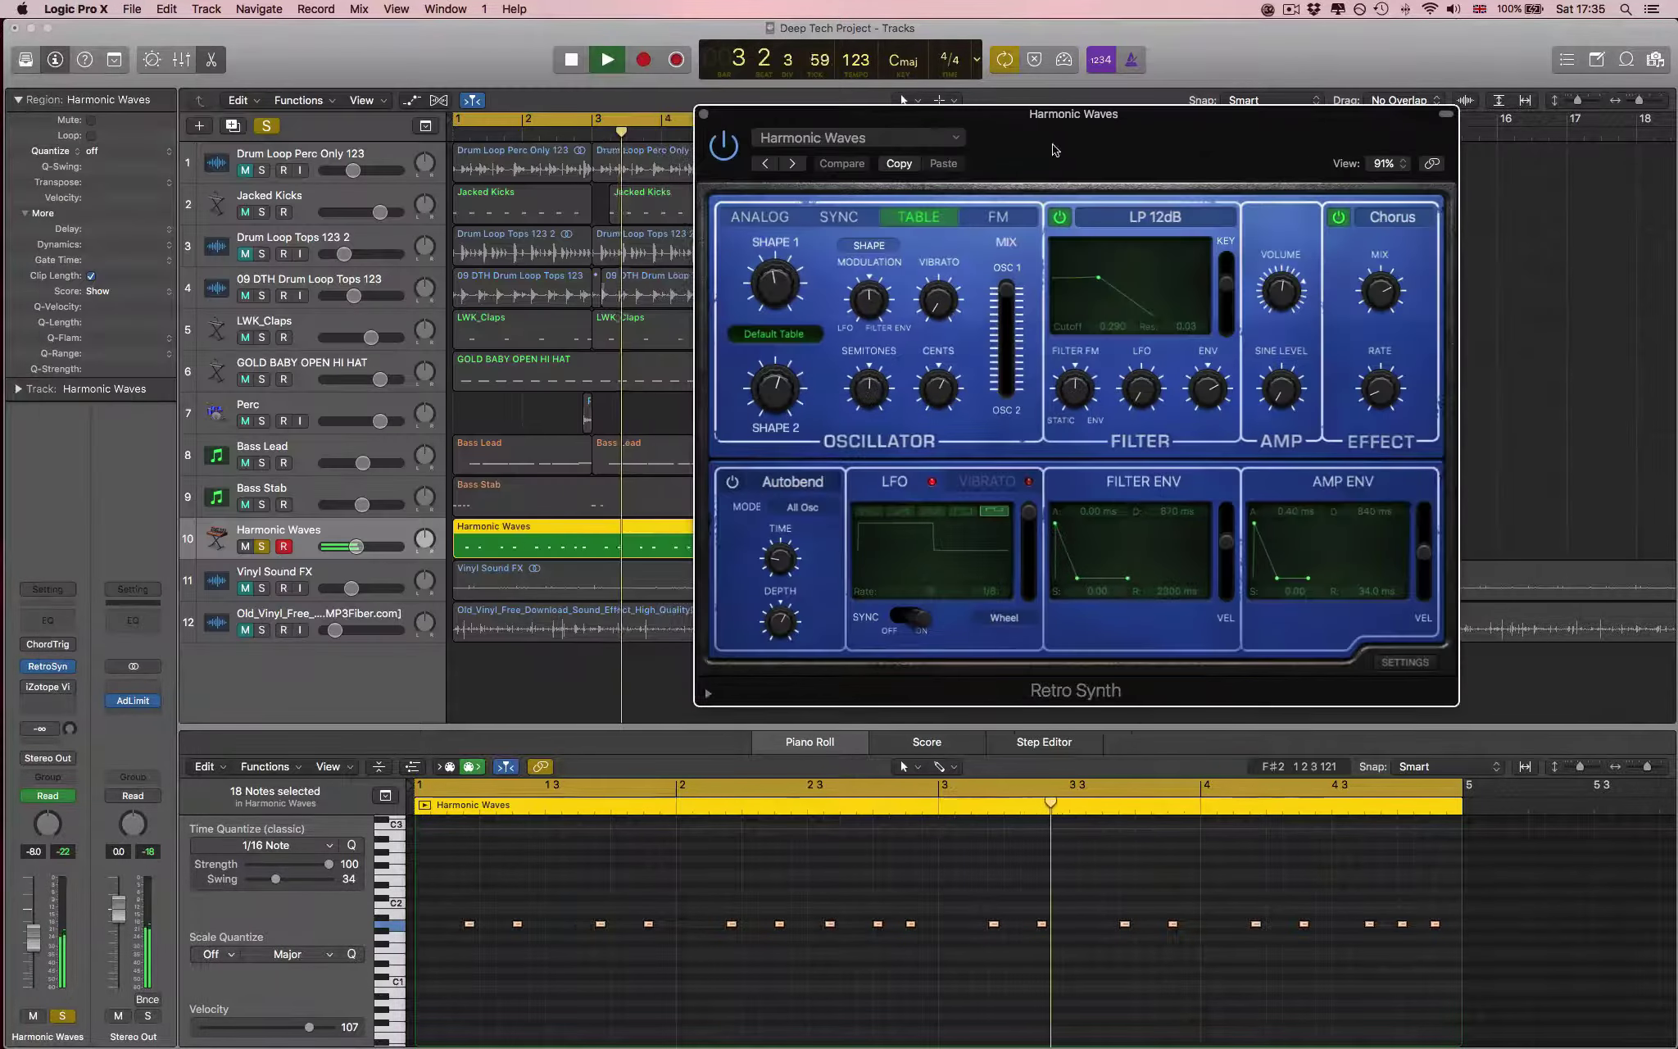
{"action": "left_click", "coordinate": [261, 211]}
{"action": "left_click_drag", "start_coordinate": [262, 295], "coordinate": [262, 501]}
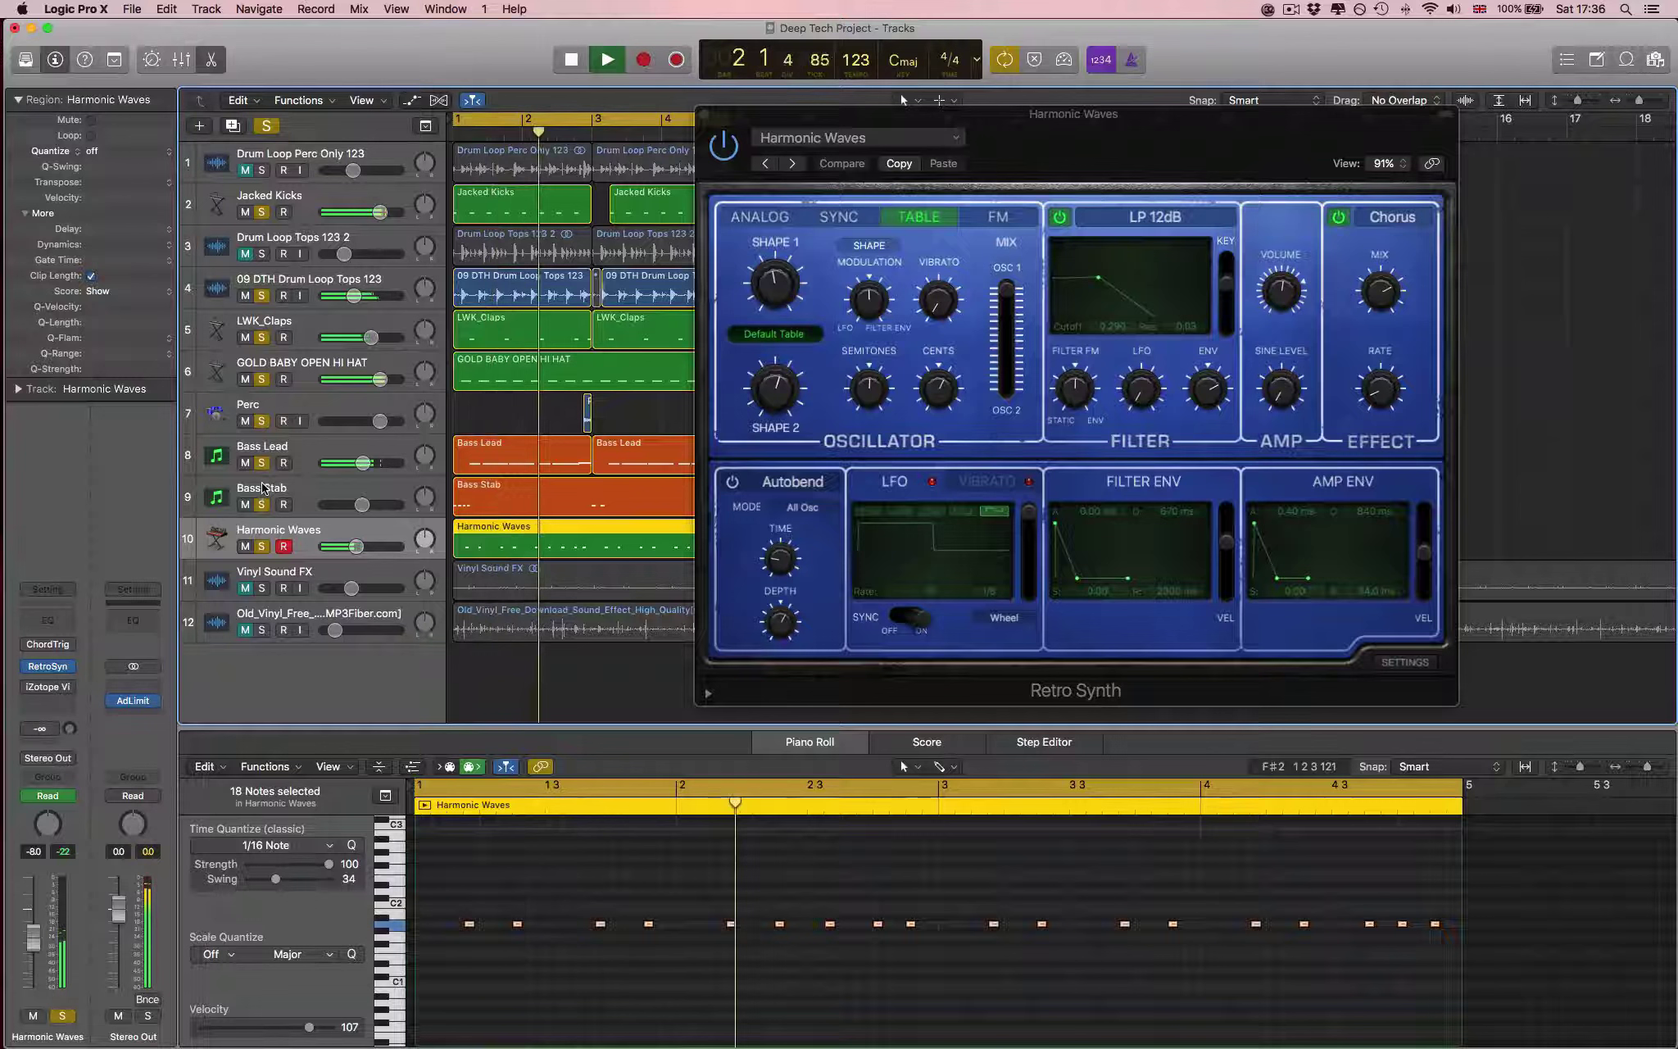
{"action": "left_click_drag", "start_coordinate": [261, 504], "coordinate": [262, 211]}
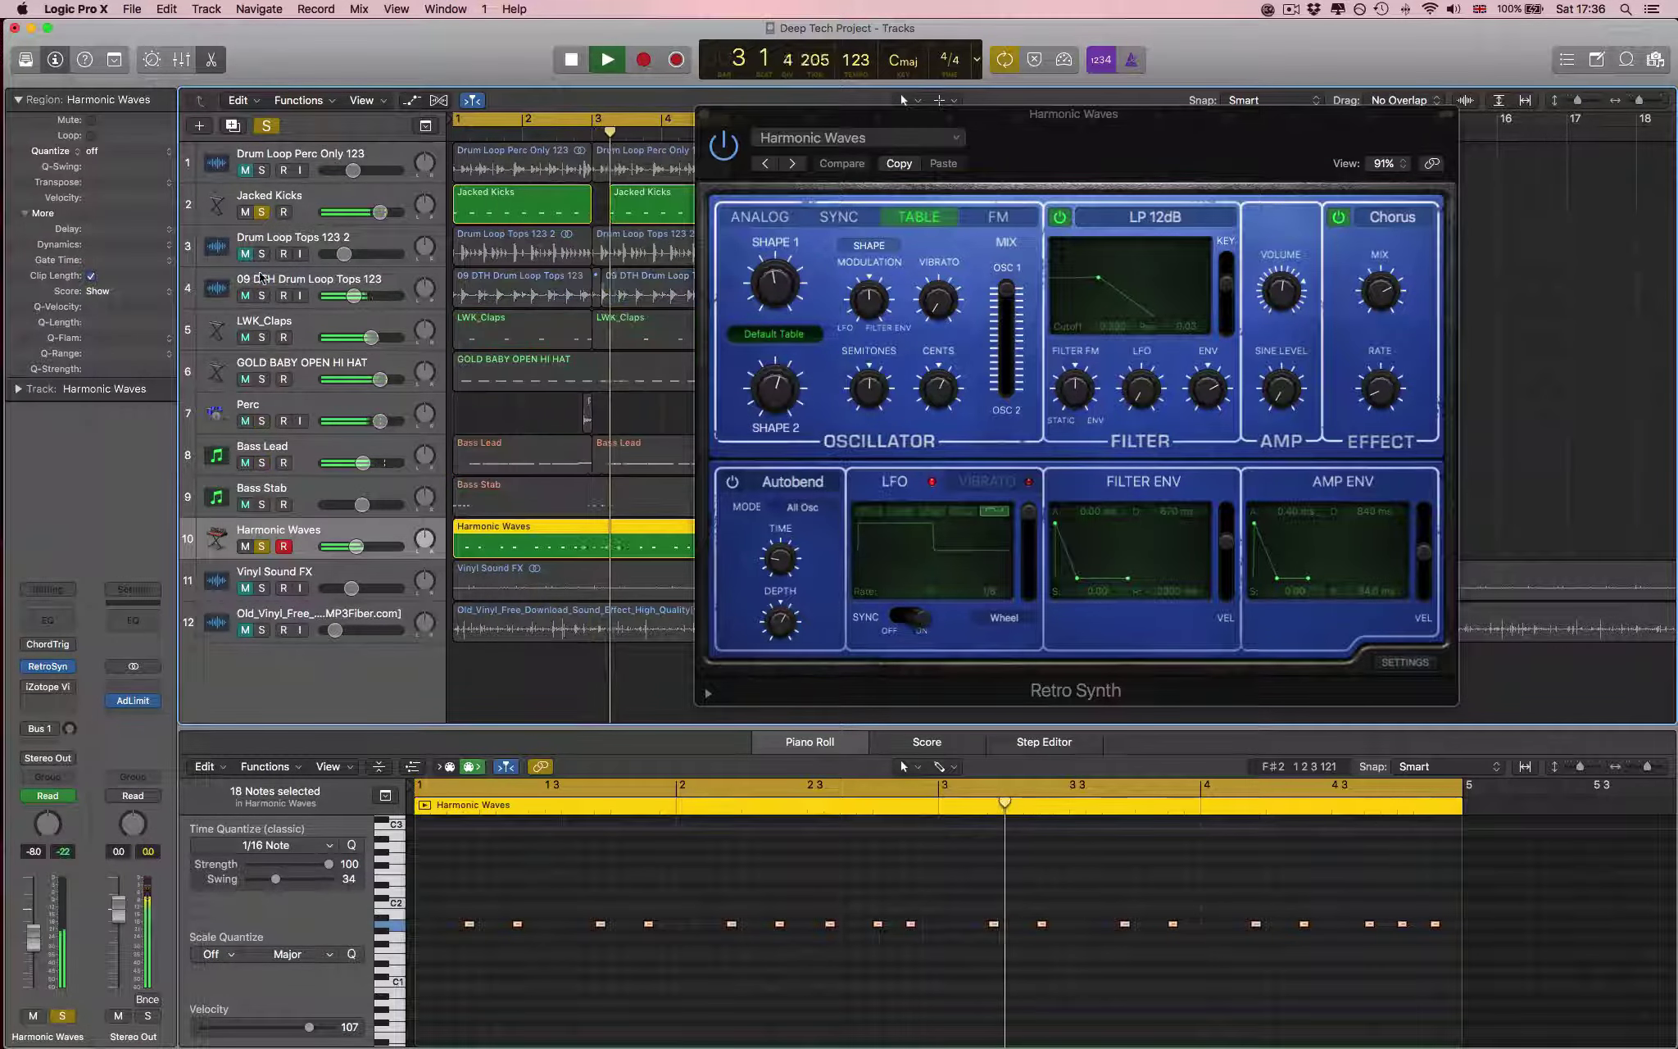
{"action": "key", "text": "space"}
{"action": "left_click_drag", "start_coordinate": [937, 144], "coordinate": [768, 142]}
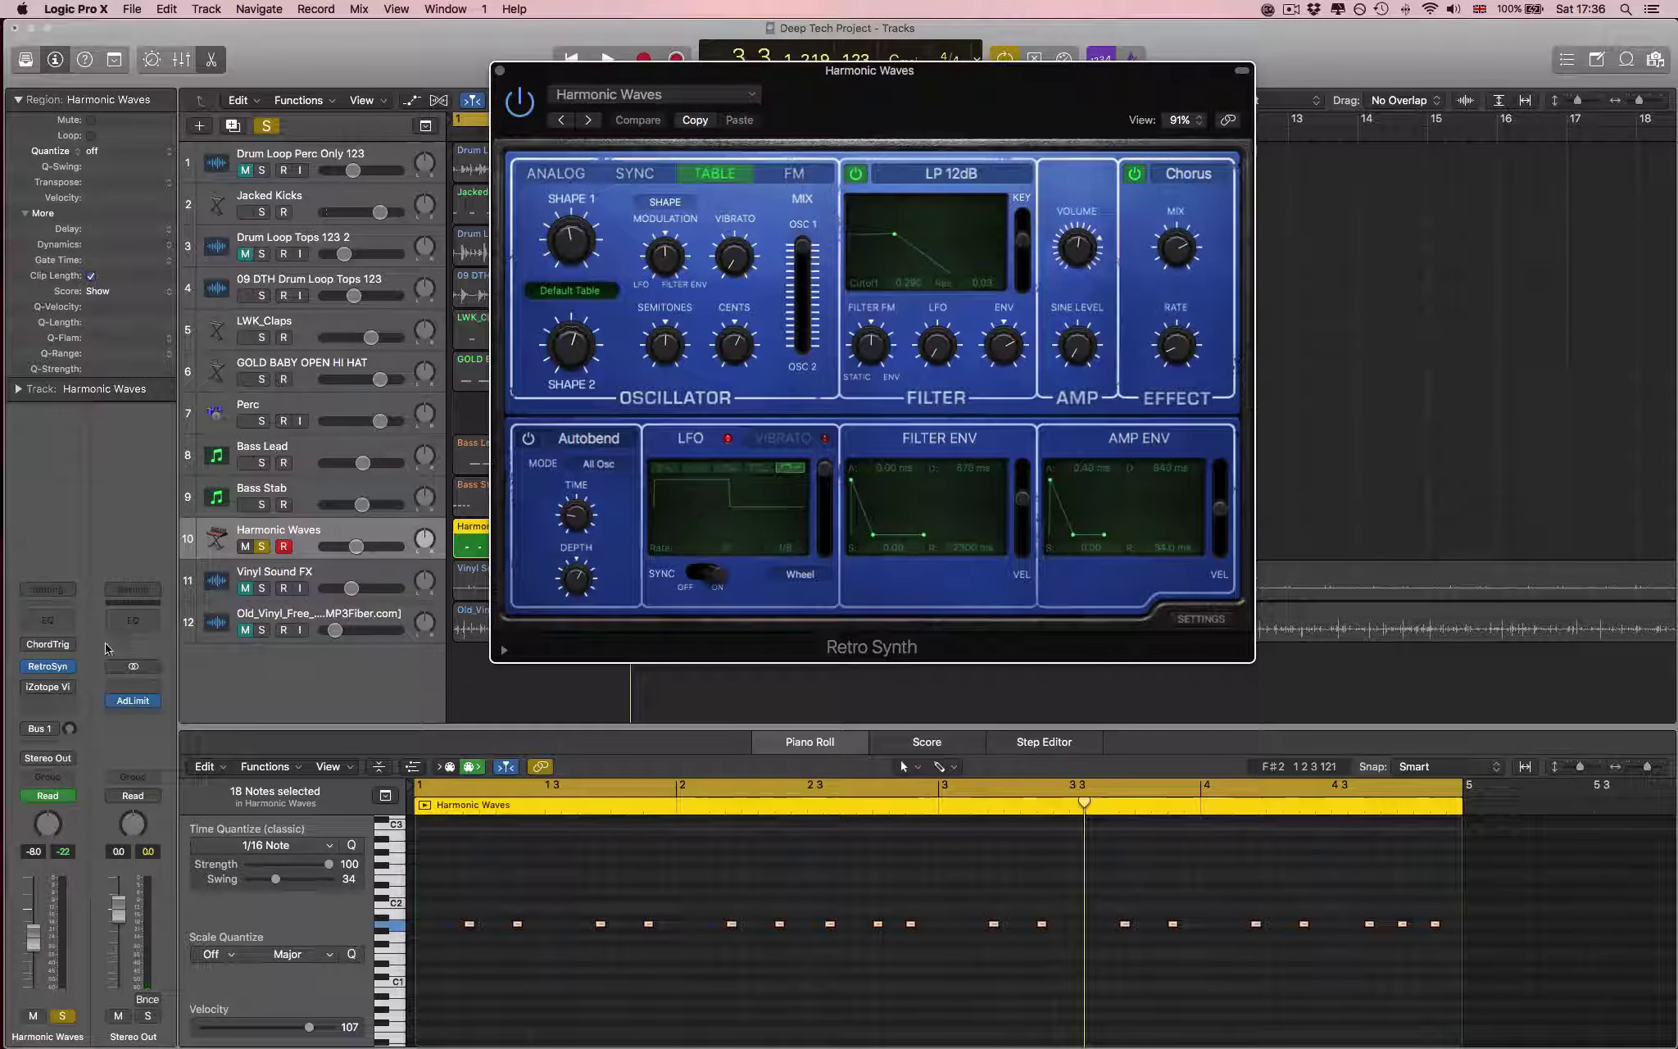
{"action": "mouse_move", "coordinate": [30, 646]}
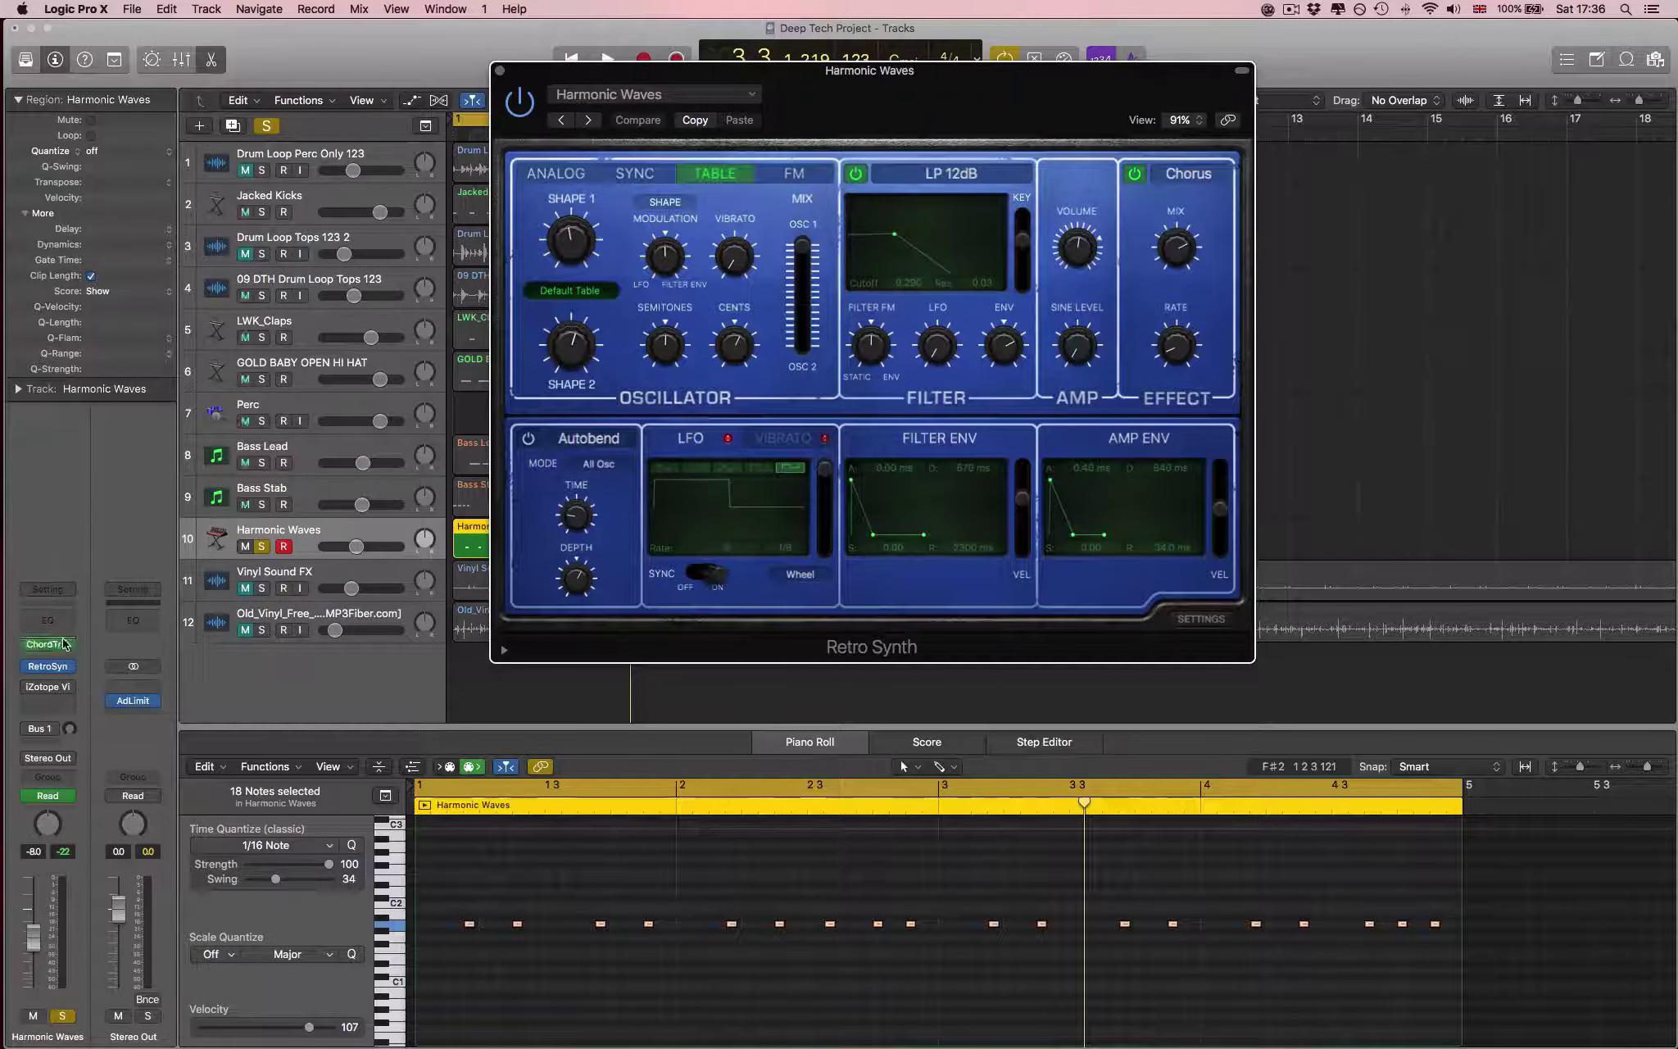
- Set the Harmonic Waves Chord Trigger to the Single > Extended Harmonies > Minor 7, 9 preset
{"action": "left_click", "coordinate": [47, 644]}
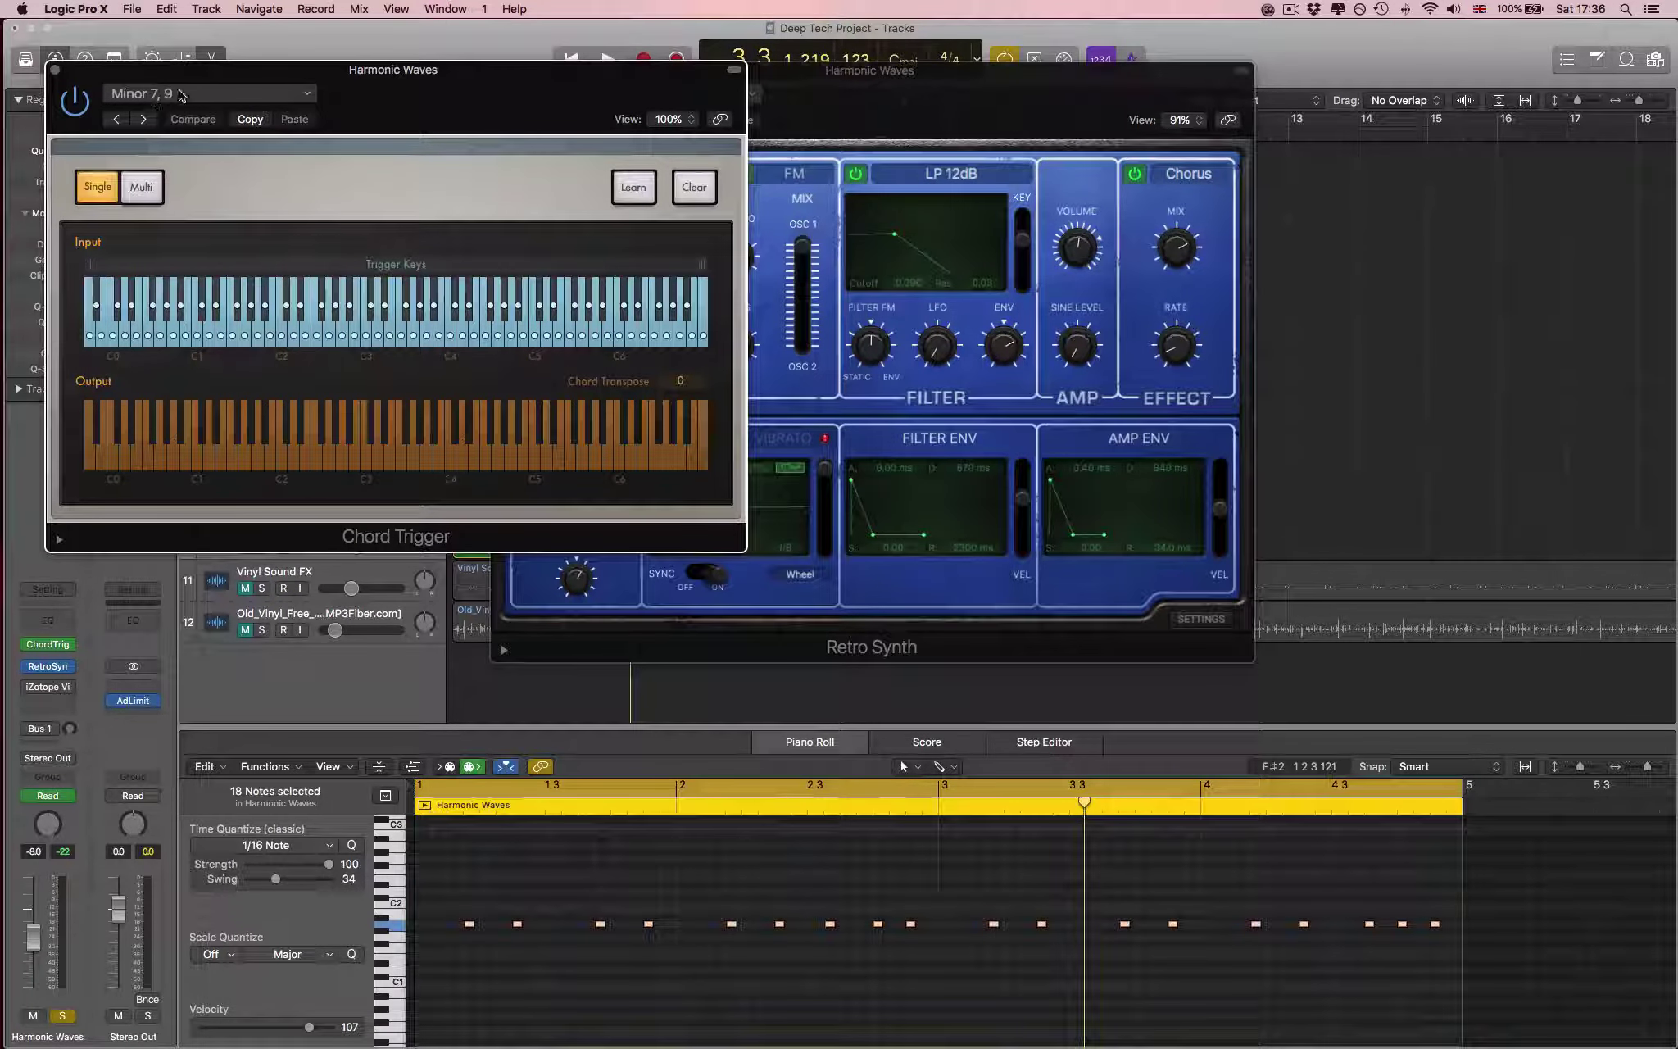
{"action": "left_click", "coordinate": [180, 95]}
{"action": "mouse_move", "coordinate": [188, 362]}
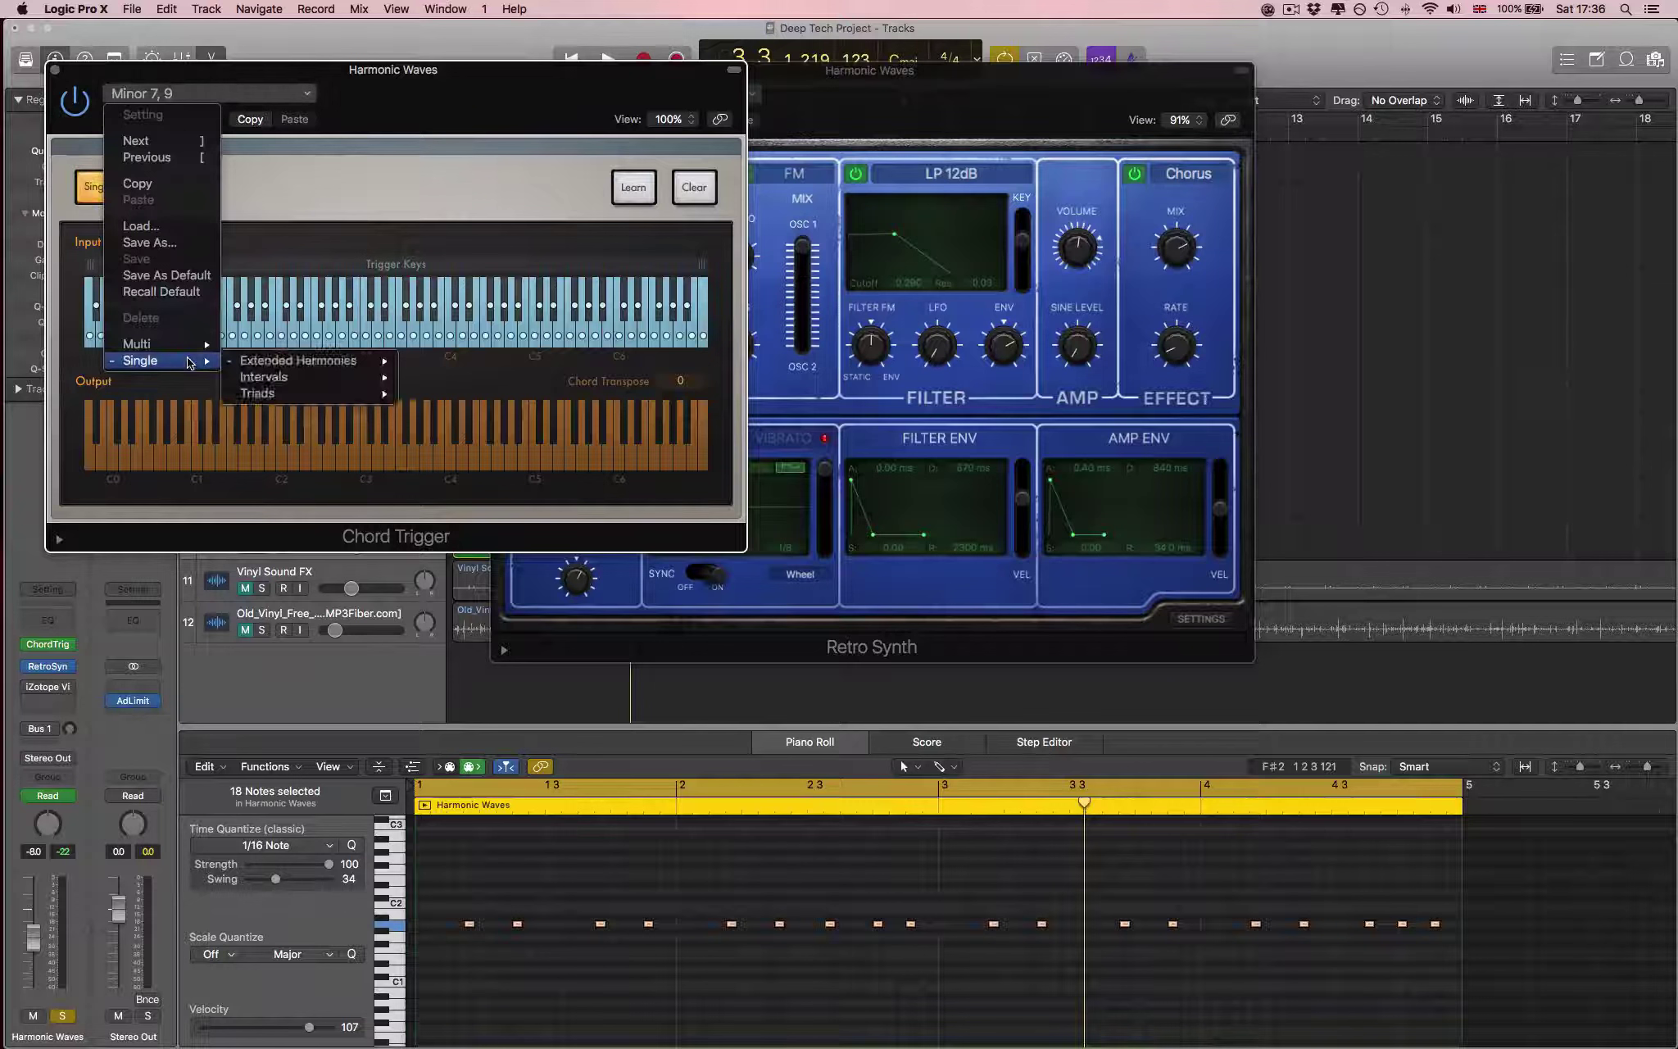
{"action": "mouse_move", "coordinate": [305, 385]}
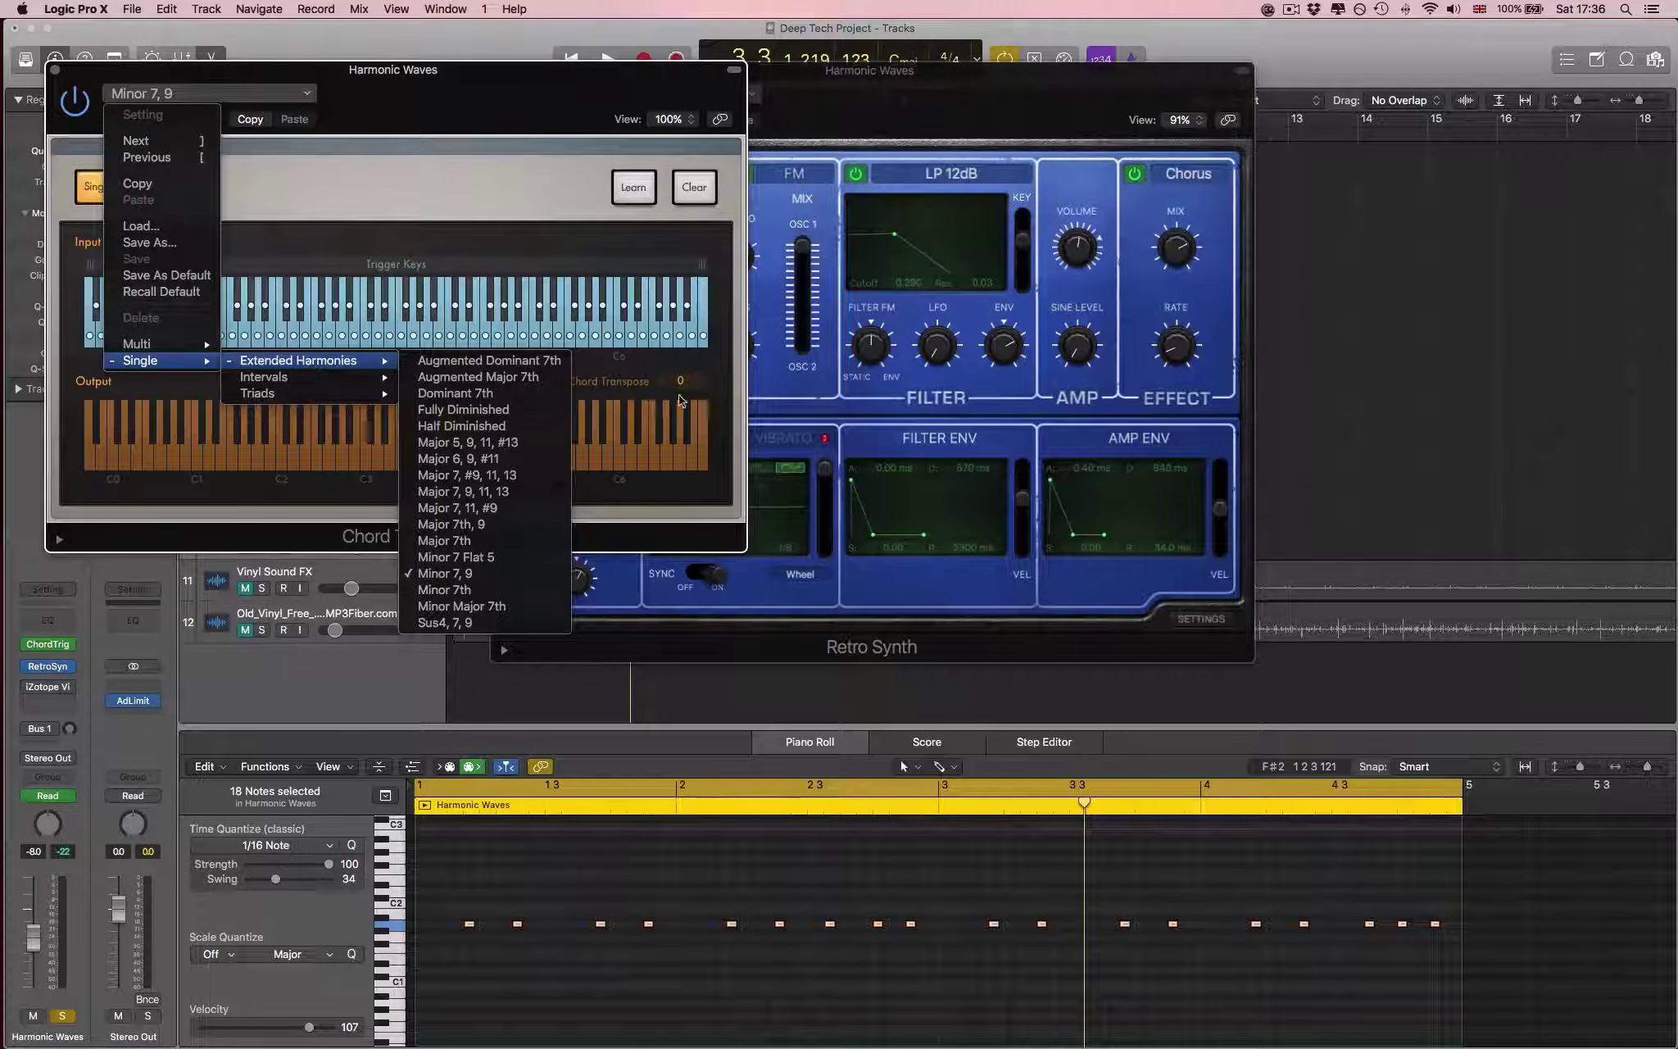
{"action": "left_click", "coordinate": [738, 324]}
- Play the project to hear the Minor 7, 9 chords, then close Chord Trigger
{"action": "key", "text": "space"}
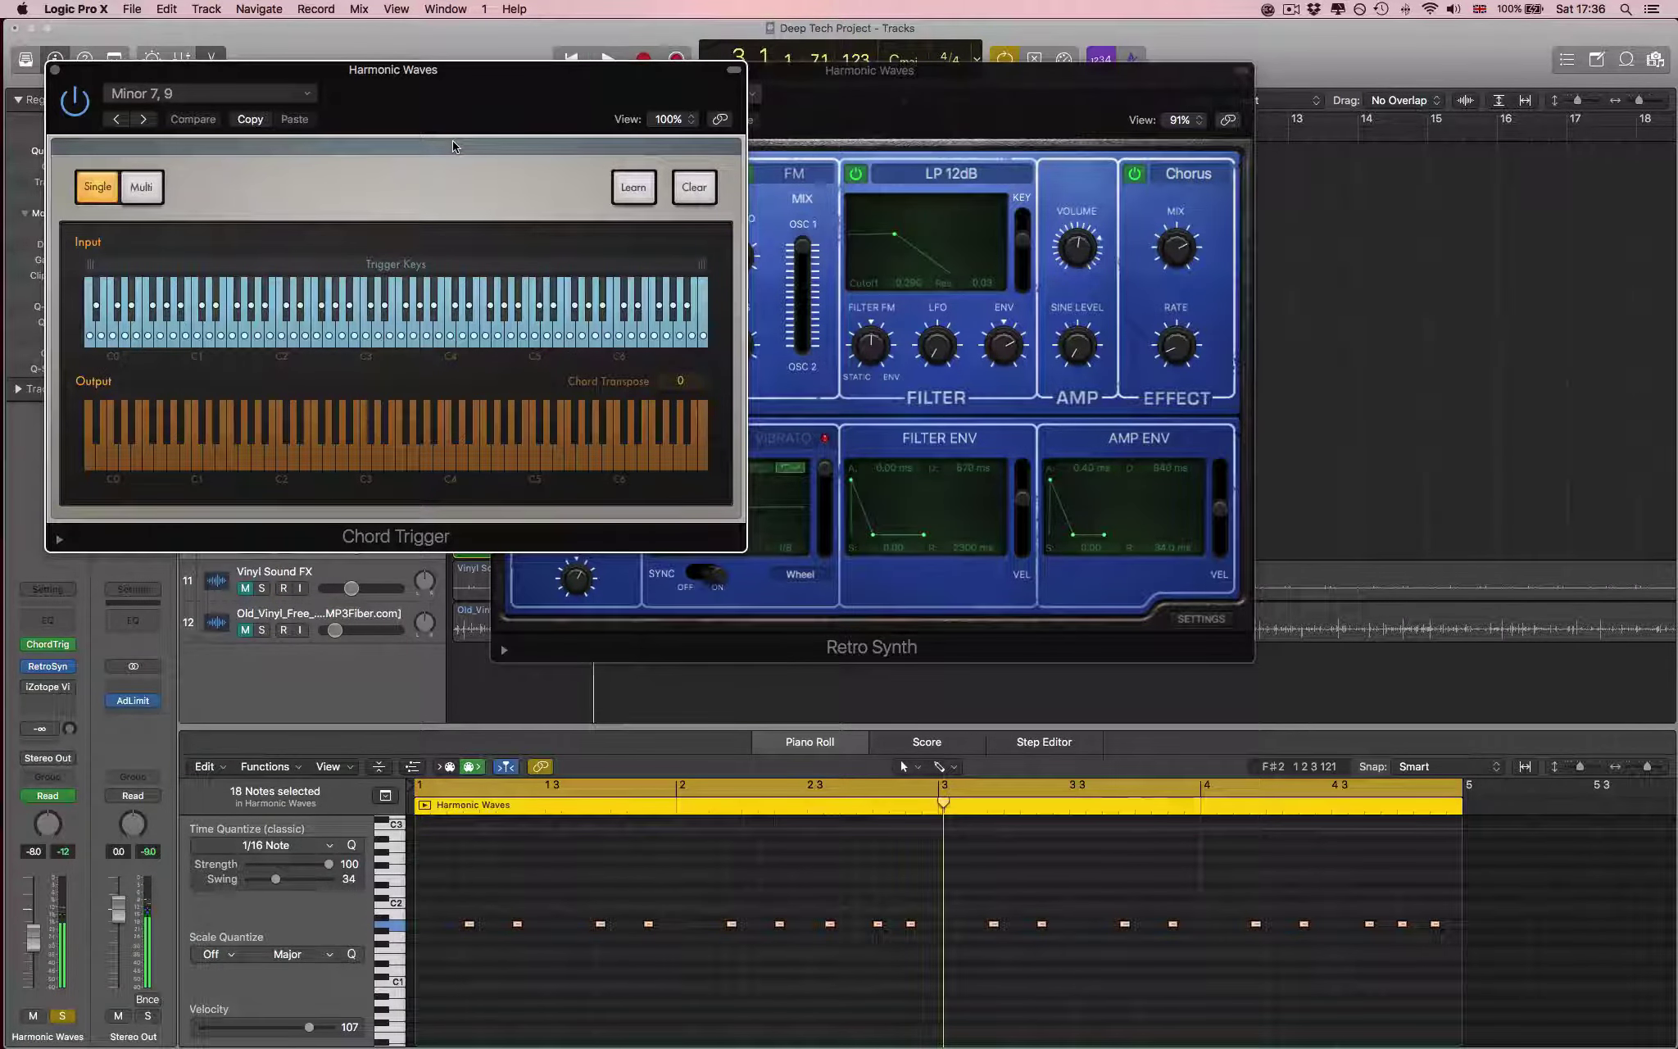
{"action": "left_click_drag", "start_coordinate": [442, 86], "coordinate": [460, 84]}
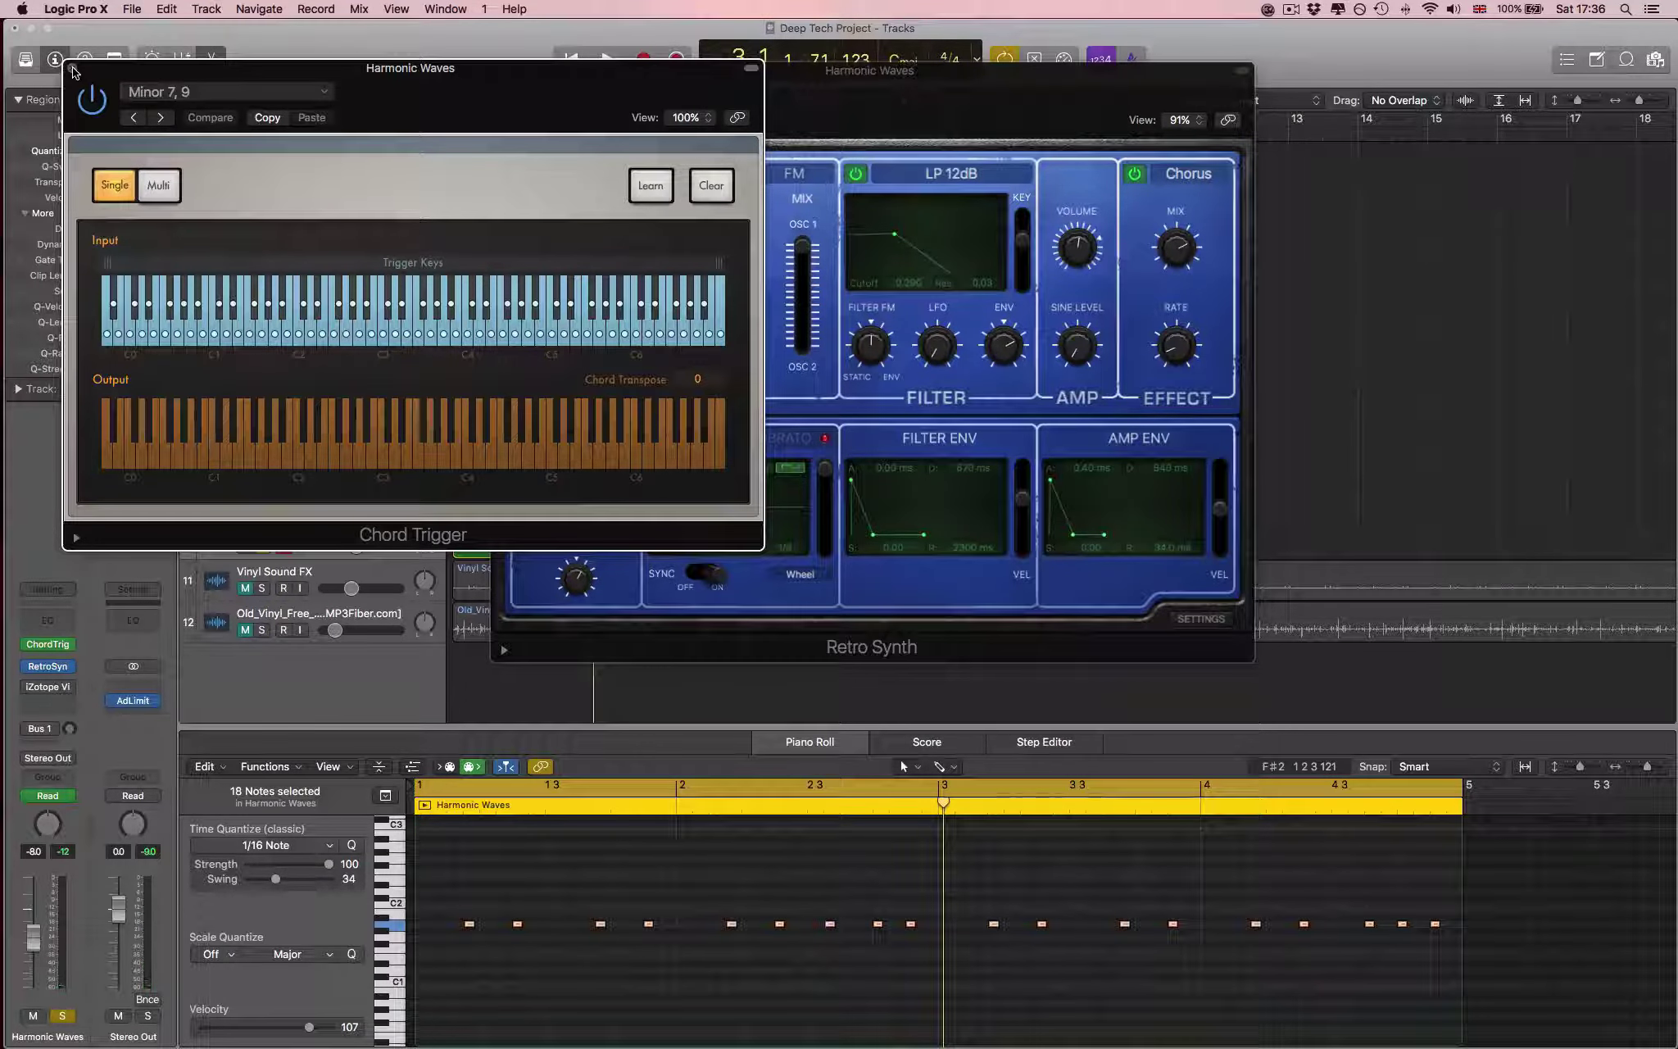
{"action": "left_click", "coordinate": [72, 67]}
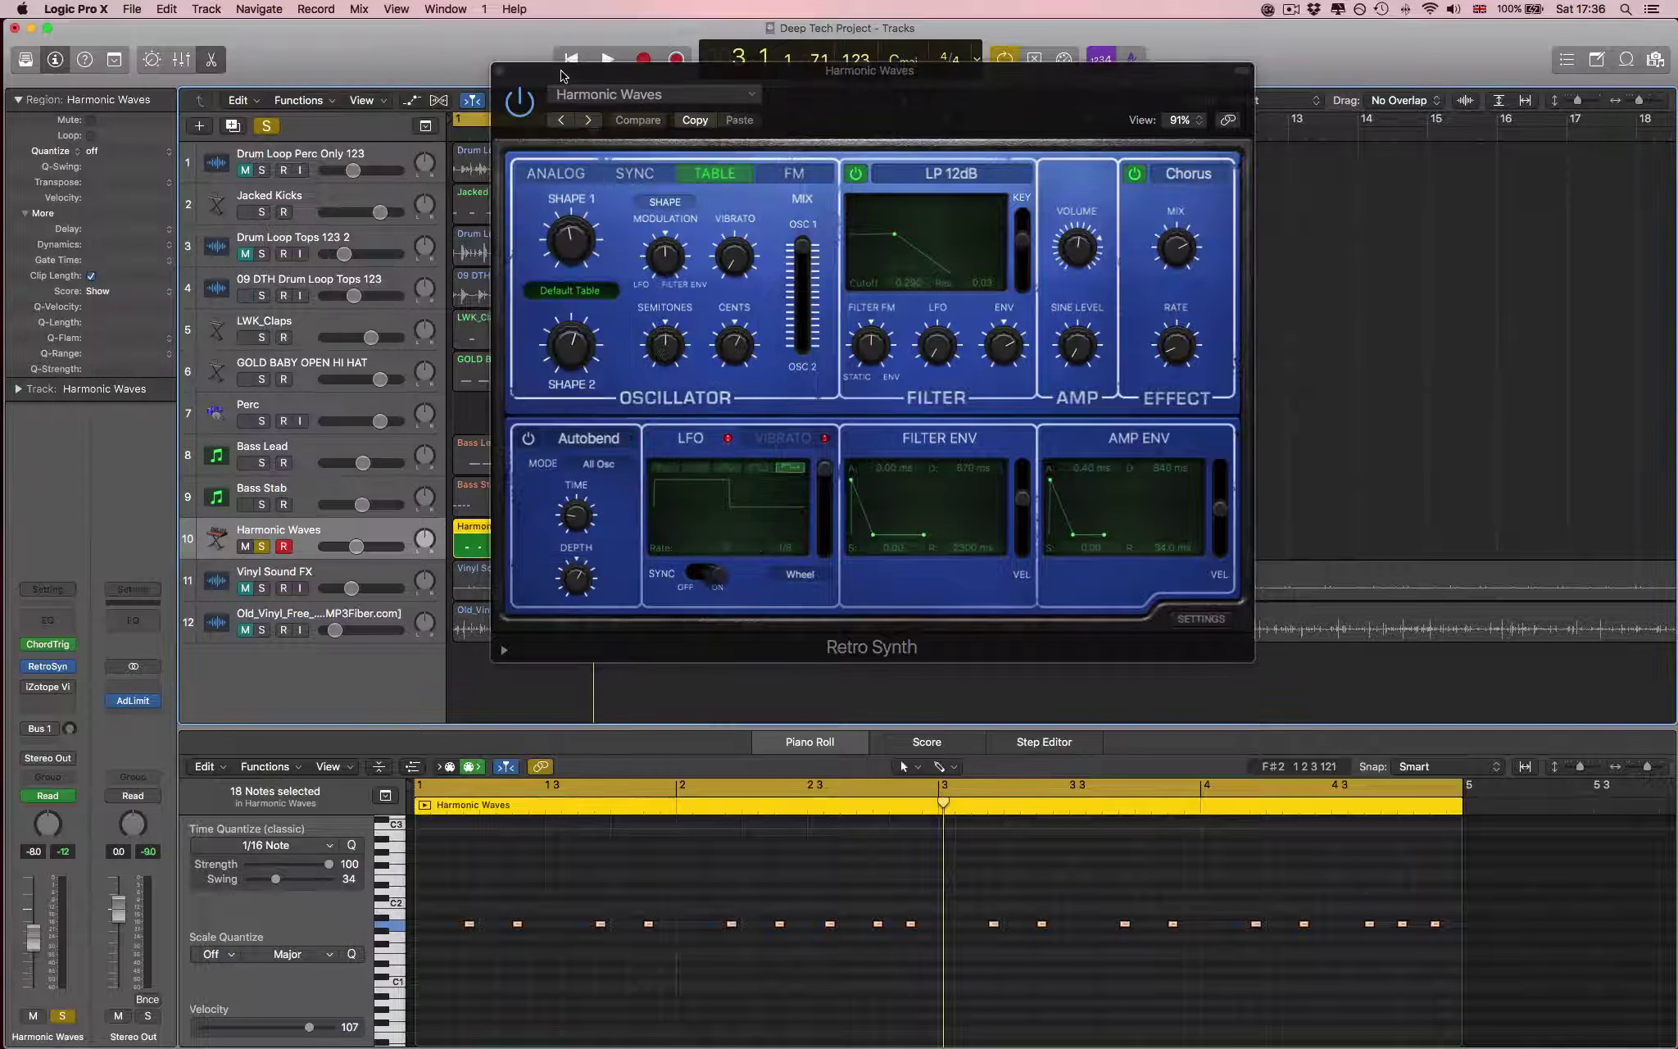
- Close Retro Synth, open iZotope Vinyl on Harmonic Waves, centre it, and pick another warp model
{"action": "left_click", "coordinate": [501, 70]}
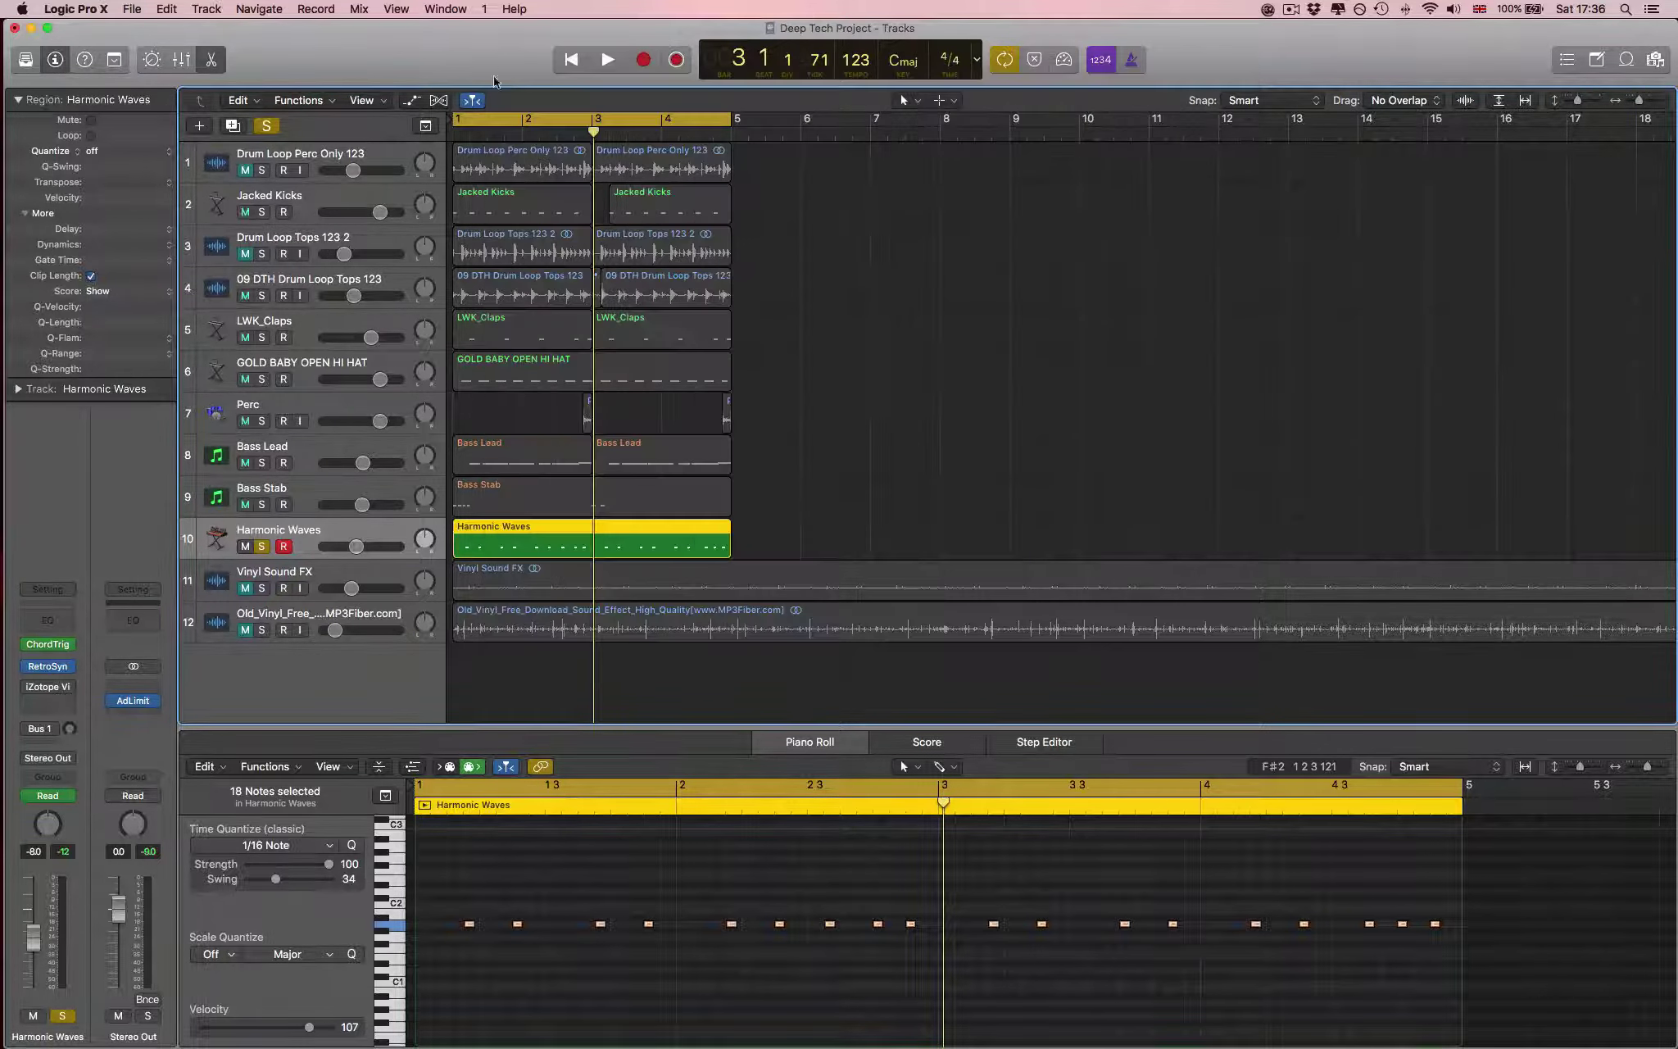
{"action": "left_click", "coordinate": [45, 695]}
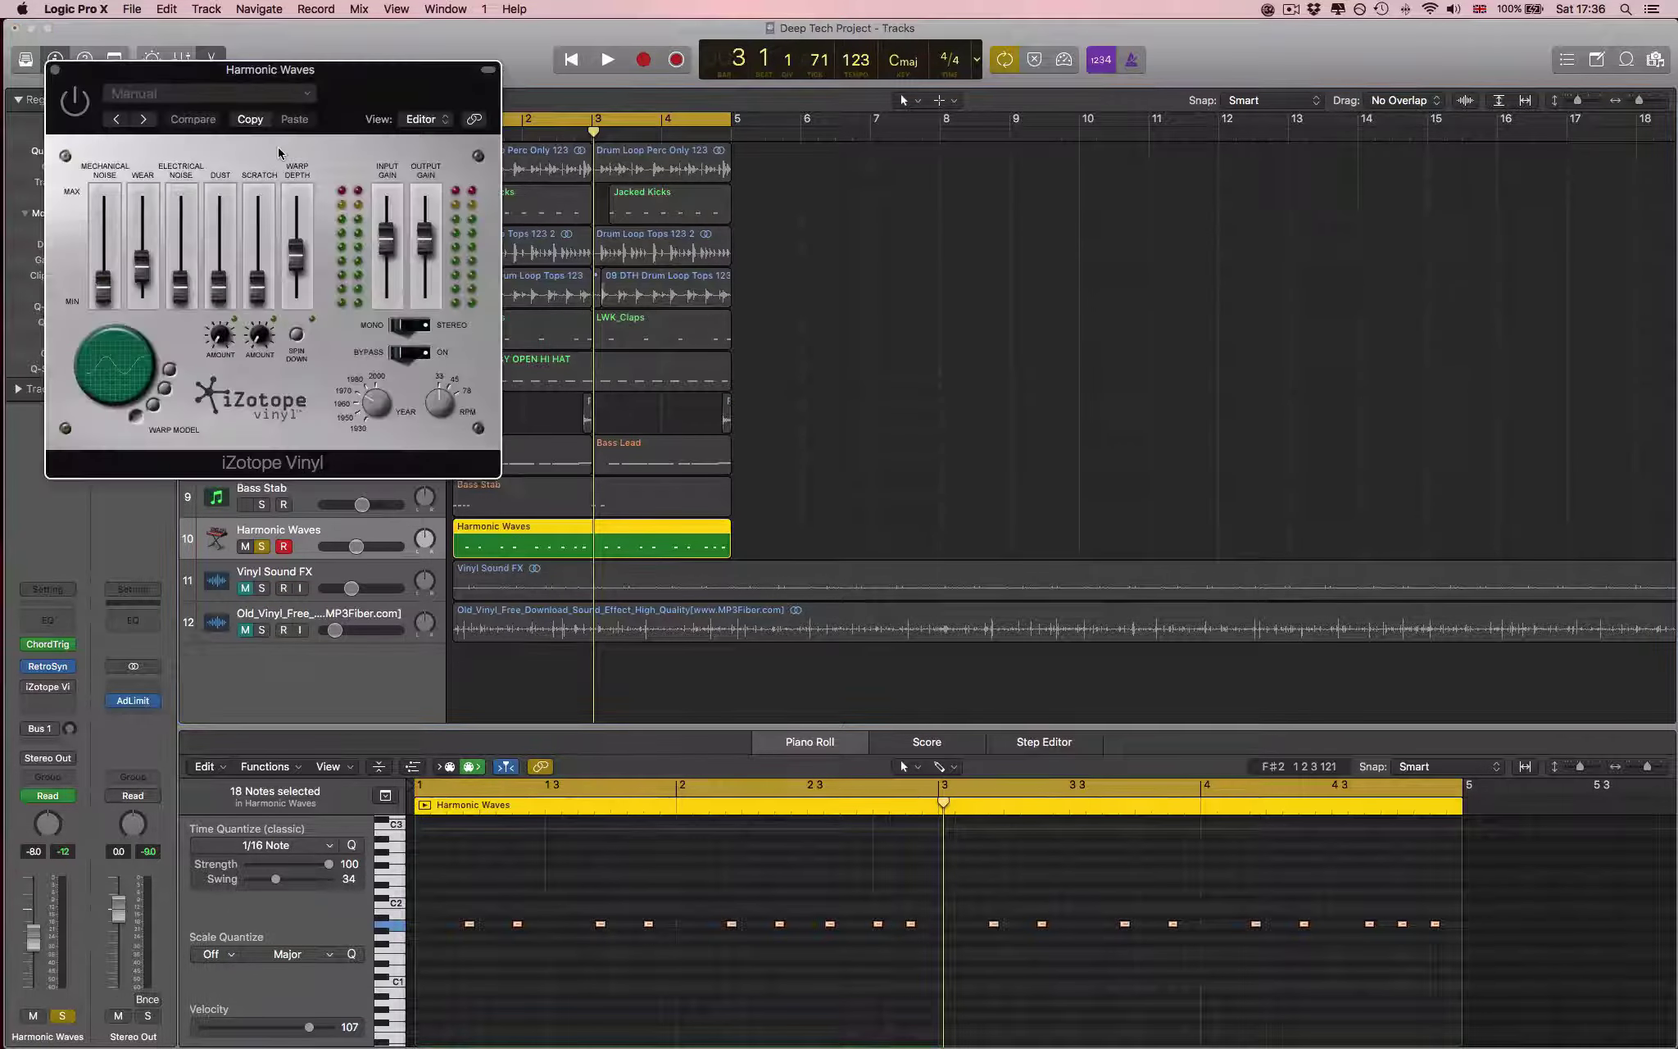
{"action": "left_click_drag", "start_coordinate": [357, 67], "coordinate": [1077, 111]}
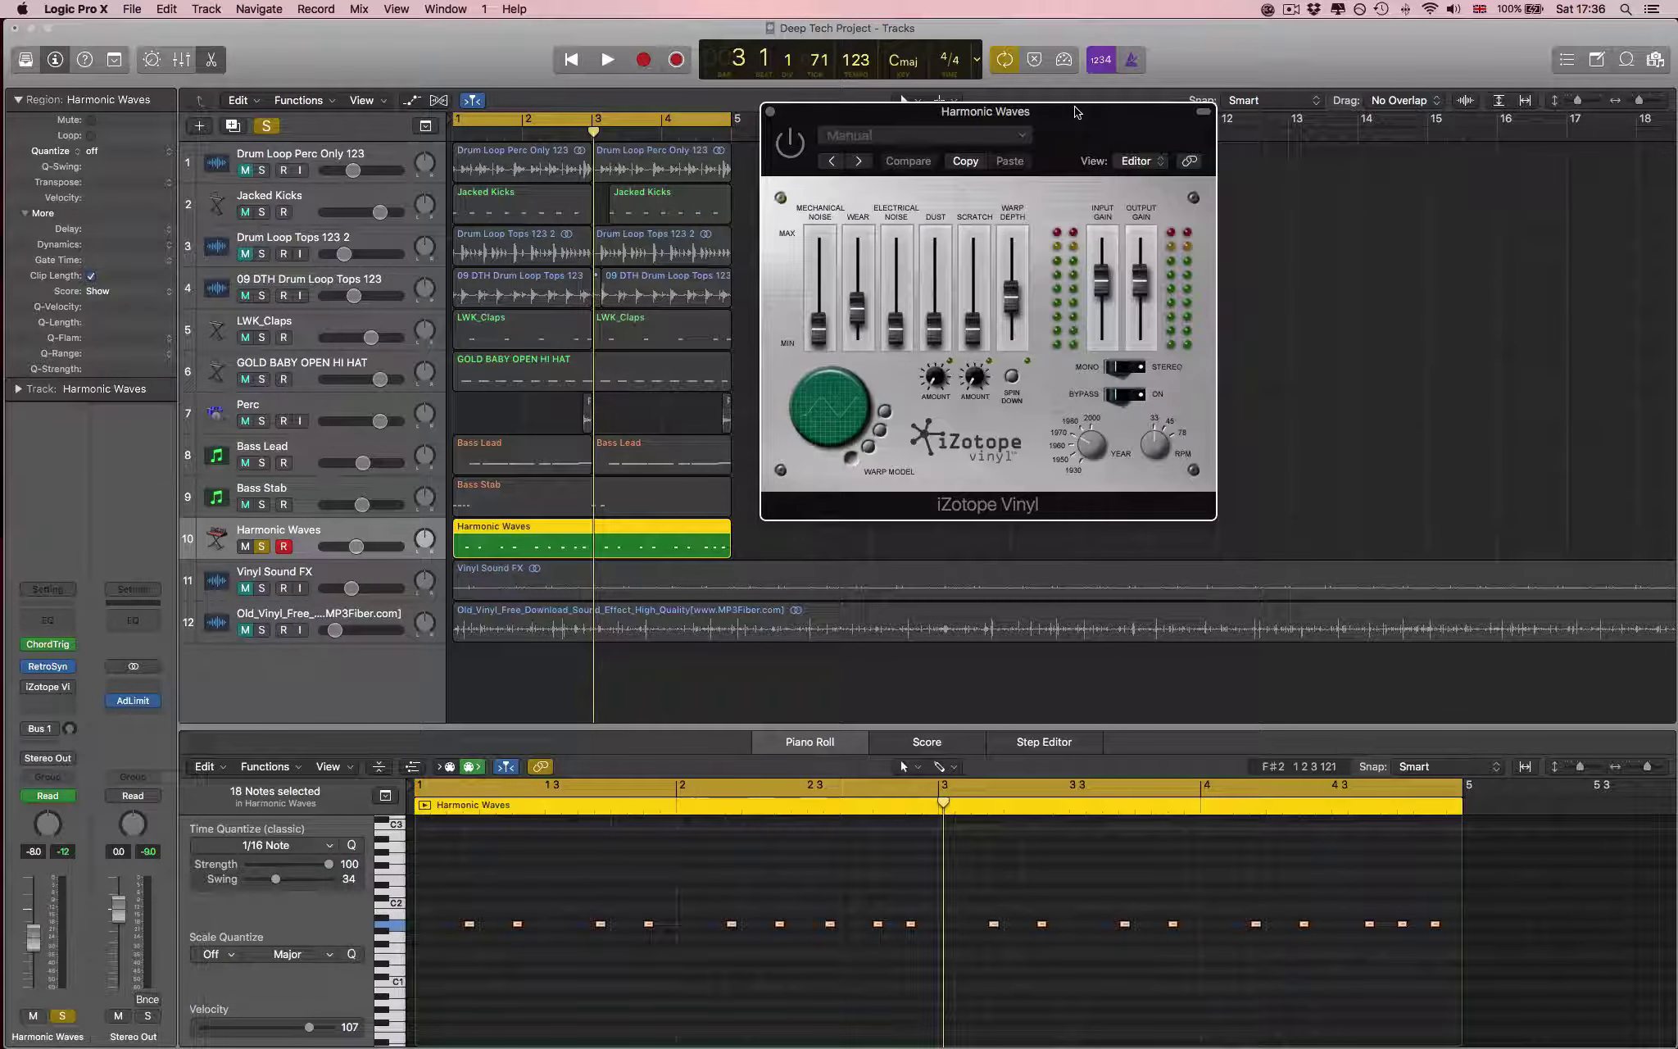
{"action": "left_click", "coordinate": [963, 119]}
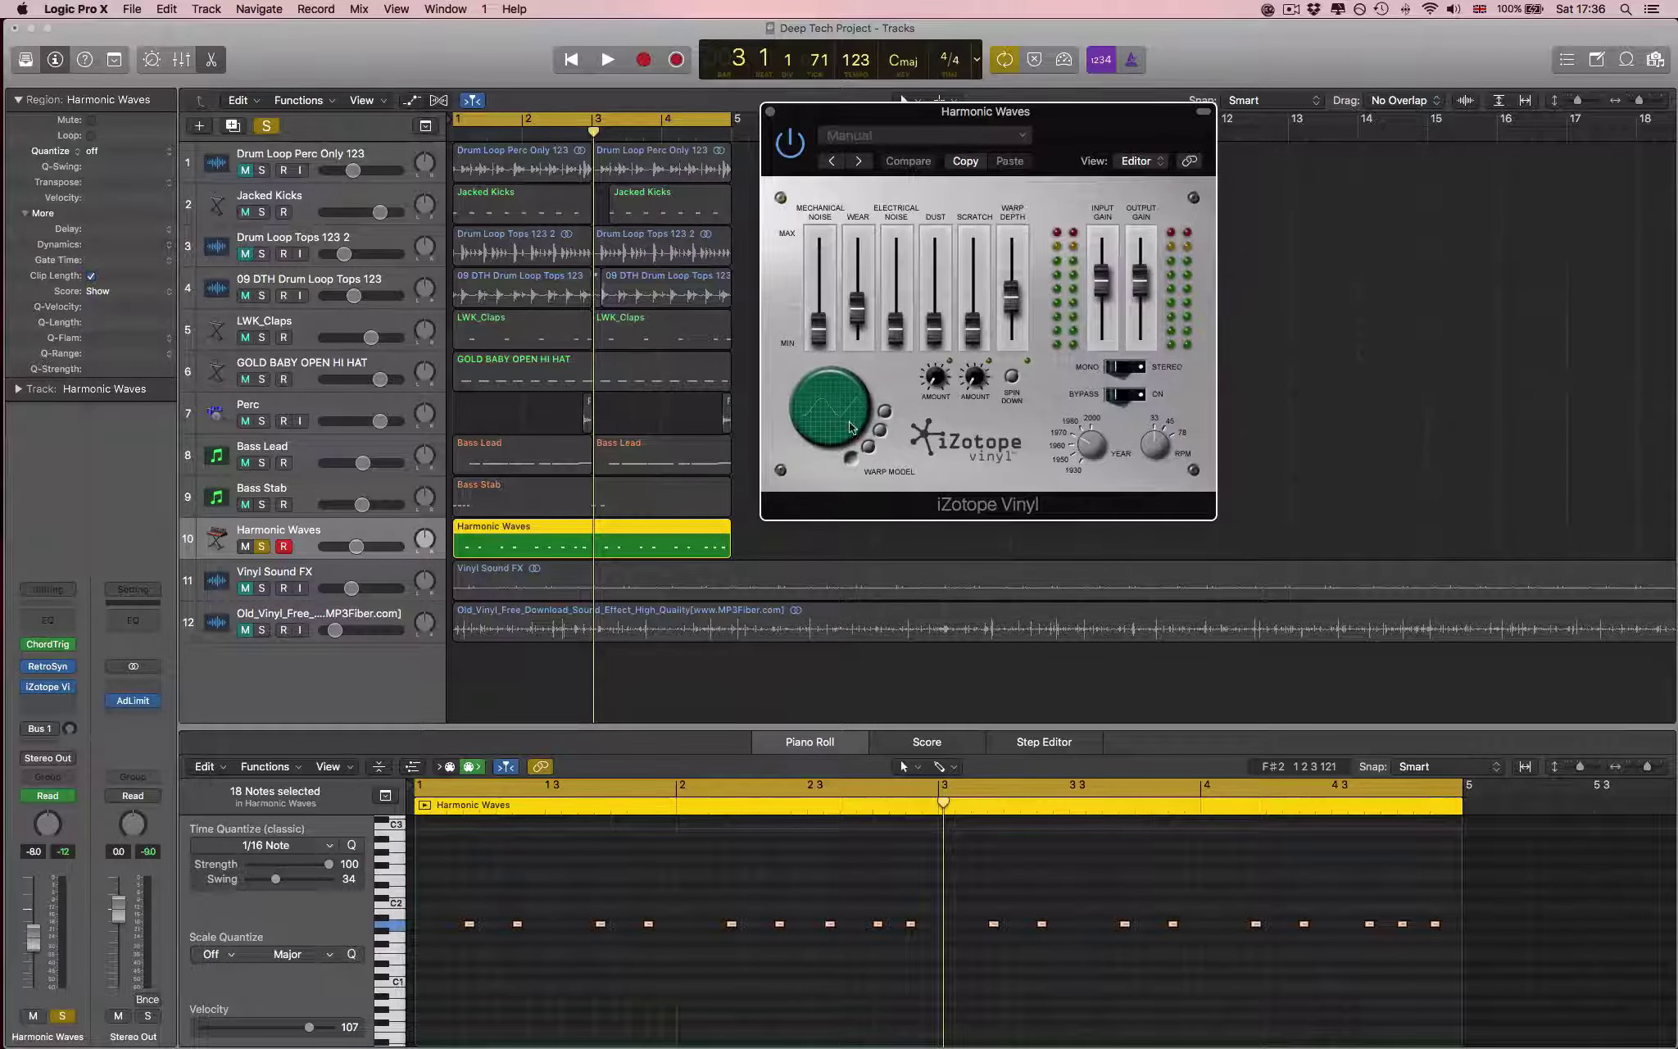
{"action": "left_click", "coordinate": [867, 447]}
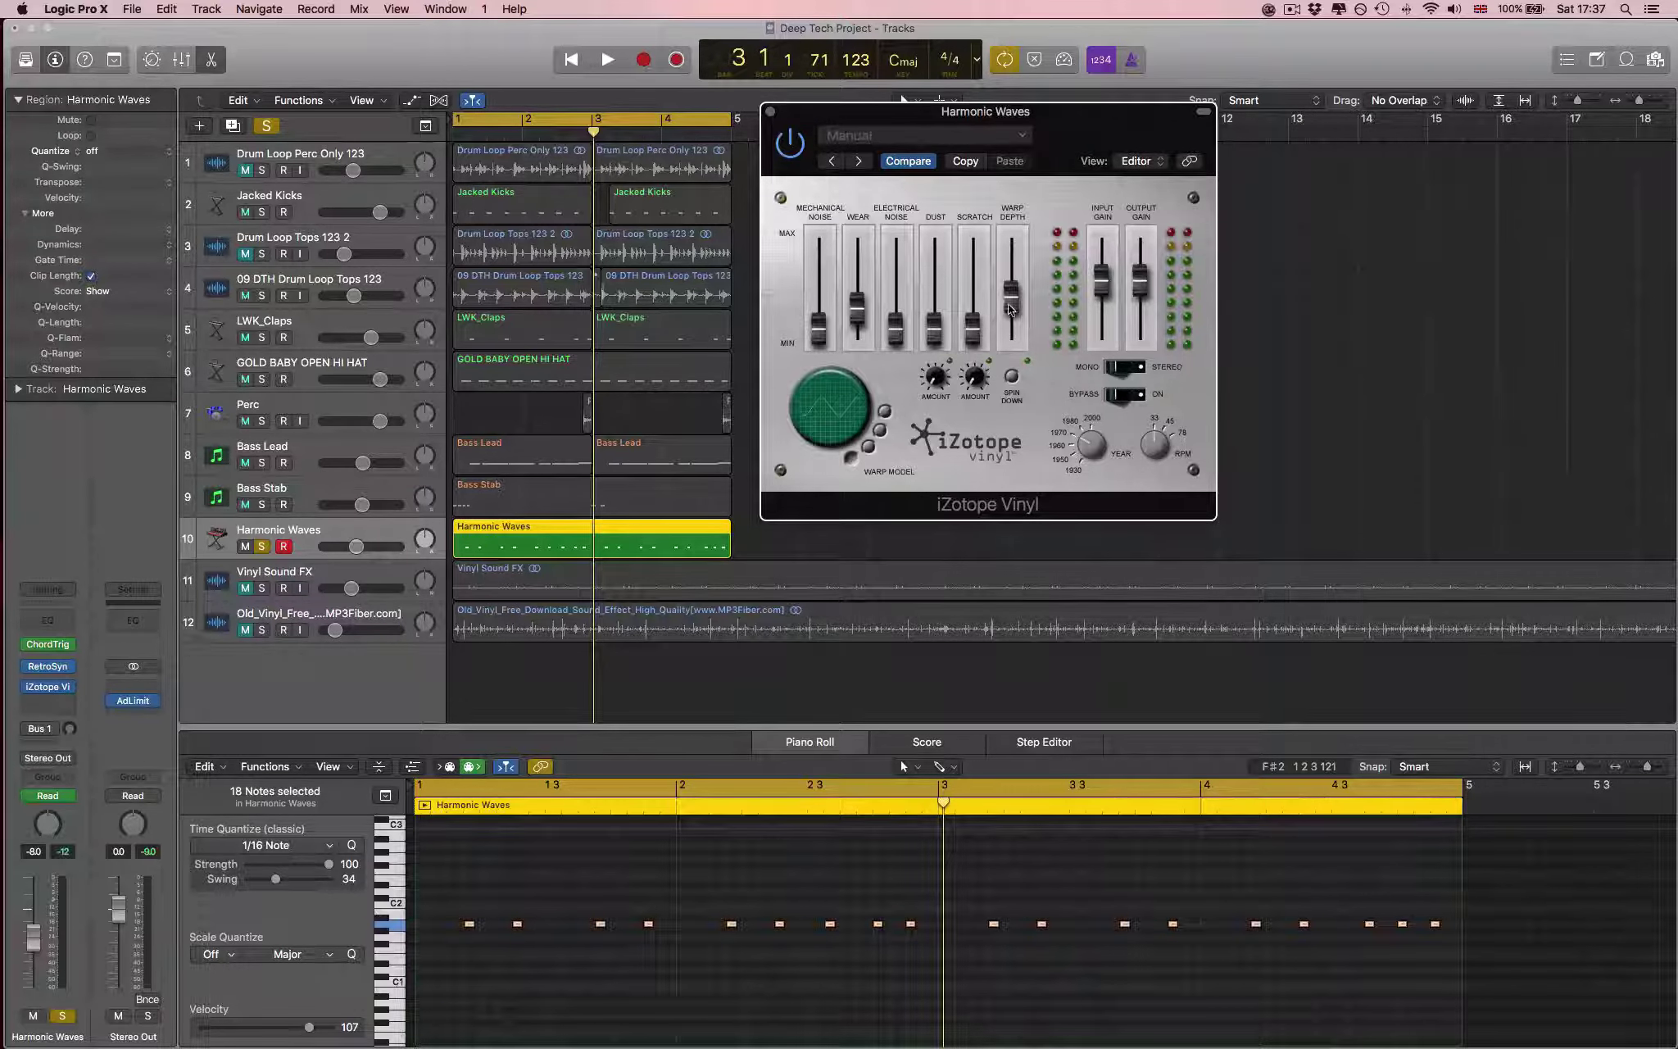
- While playing, sweep iZotope Vinyl Warp Depth from maximum to minimum and back up
{"action": "key", "text": "space"}
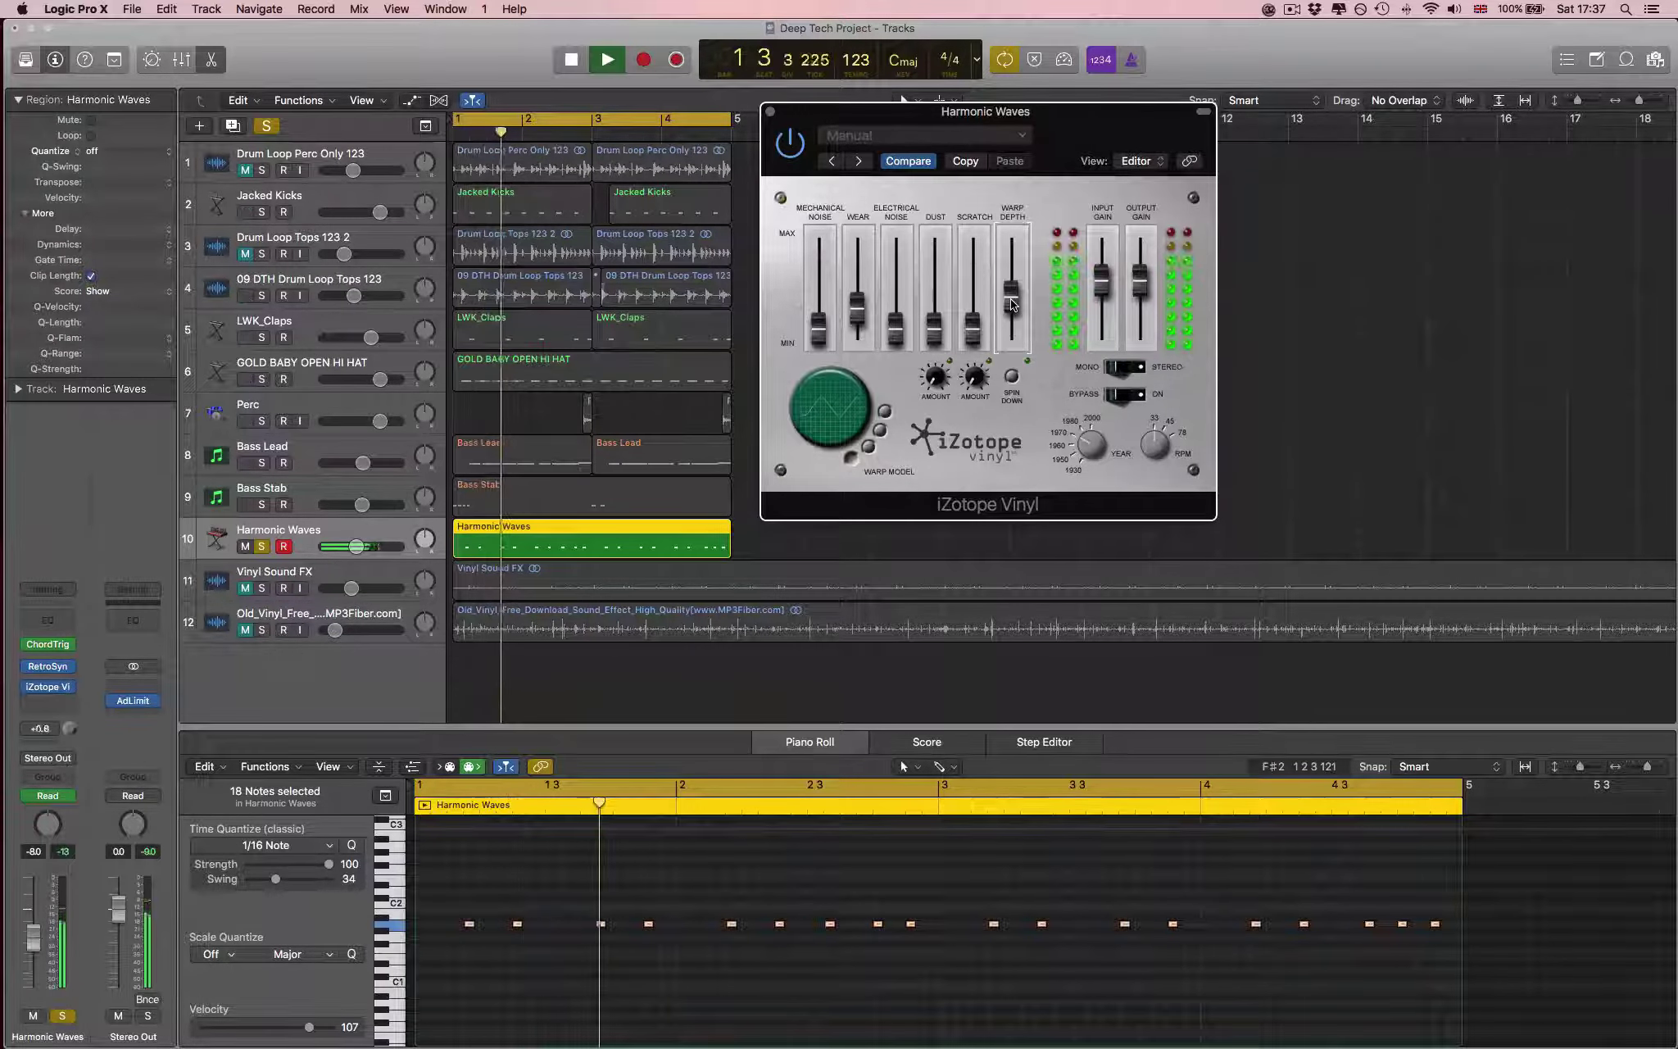
{"action": "mouse_move", "coordinate": [1016, 296]}
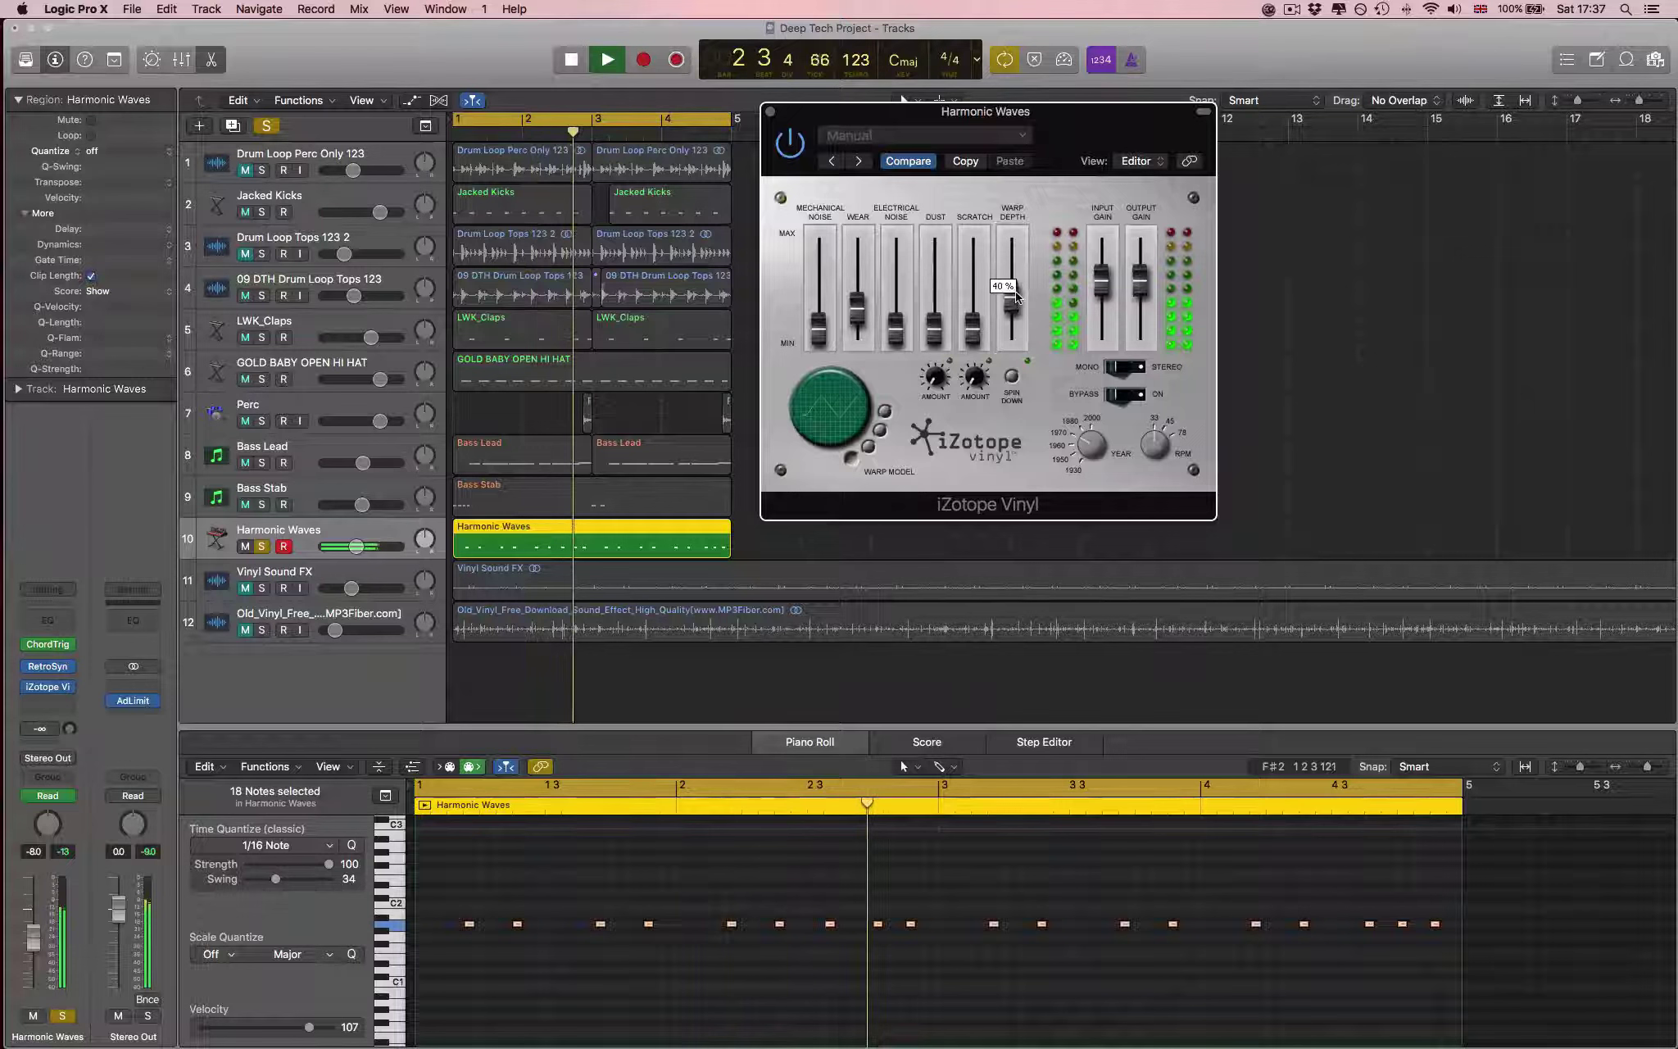
{"action": "left_click_drag", "start_coordinate": [1016, 297], "coordinate": [1018, 219]}
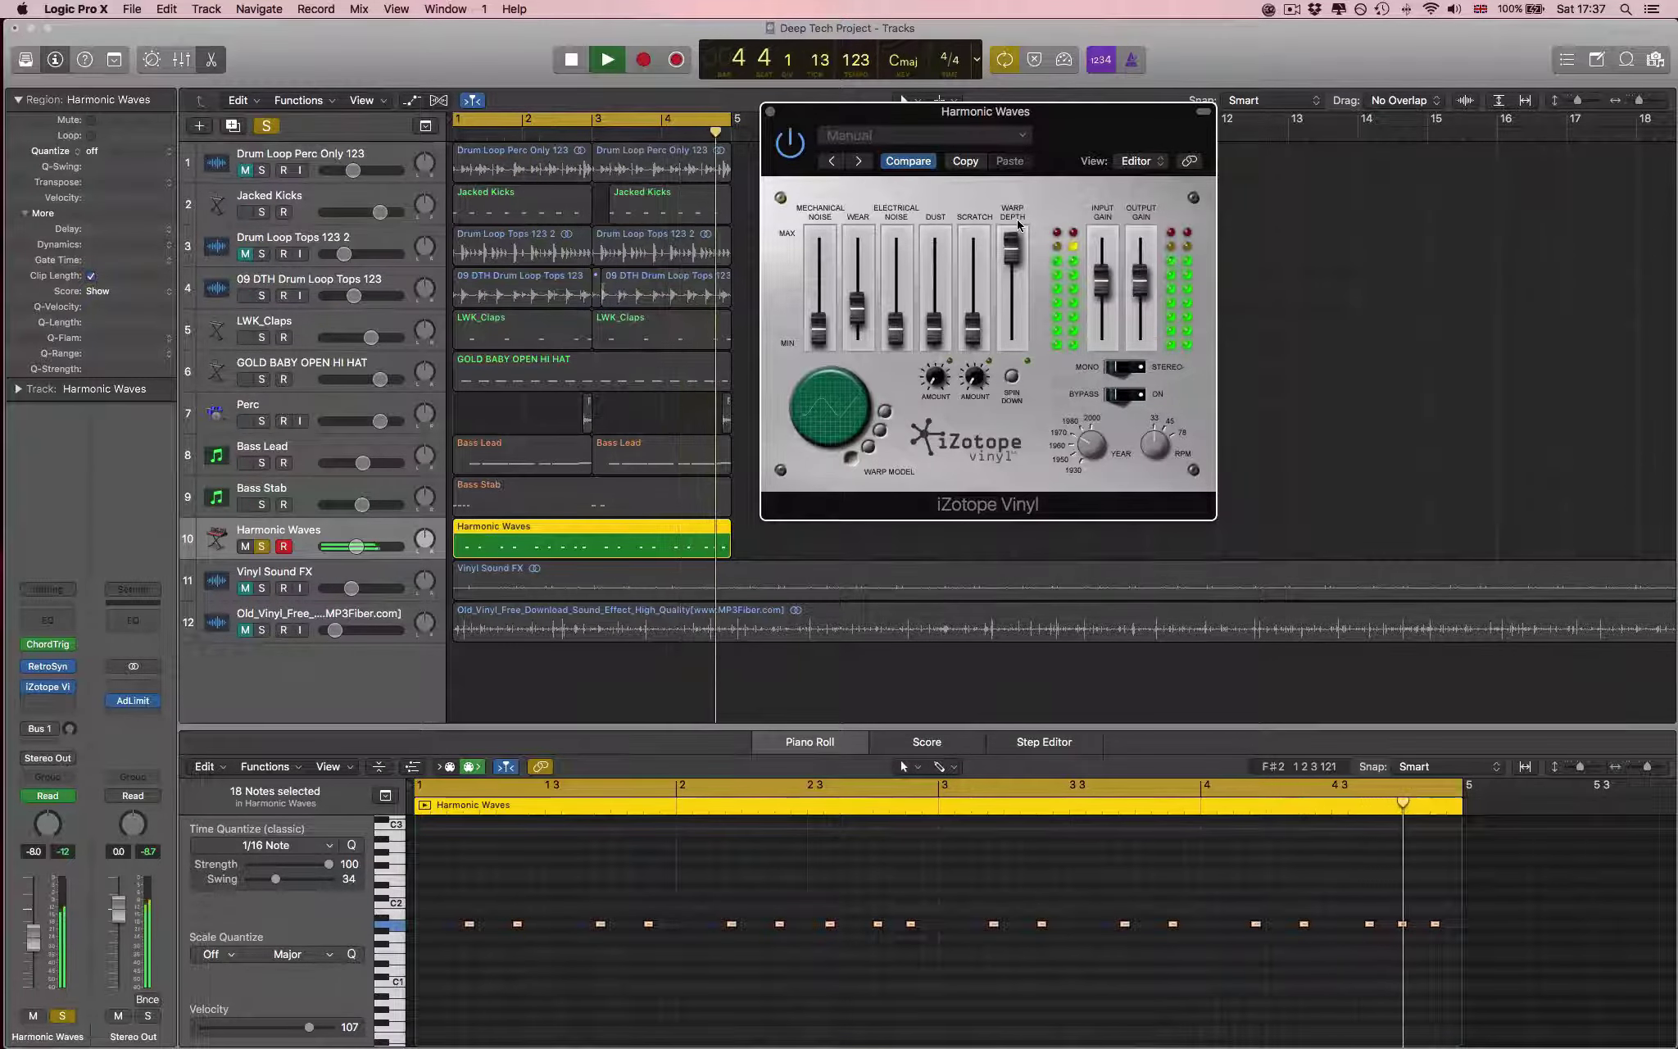
{"action": "left_click_drag", "start_coordinate": [1017, 219], "coordinate": [1016, 328]}
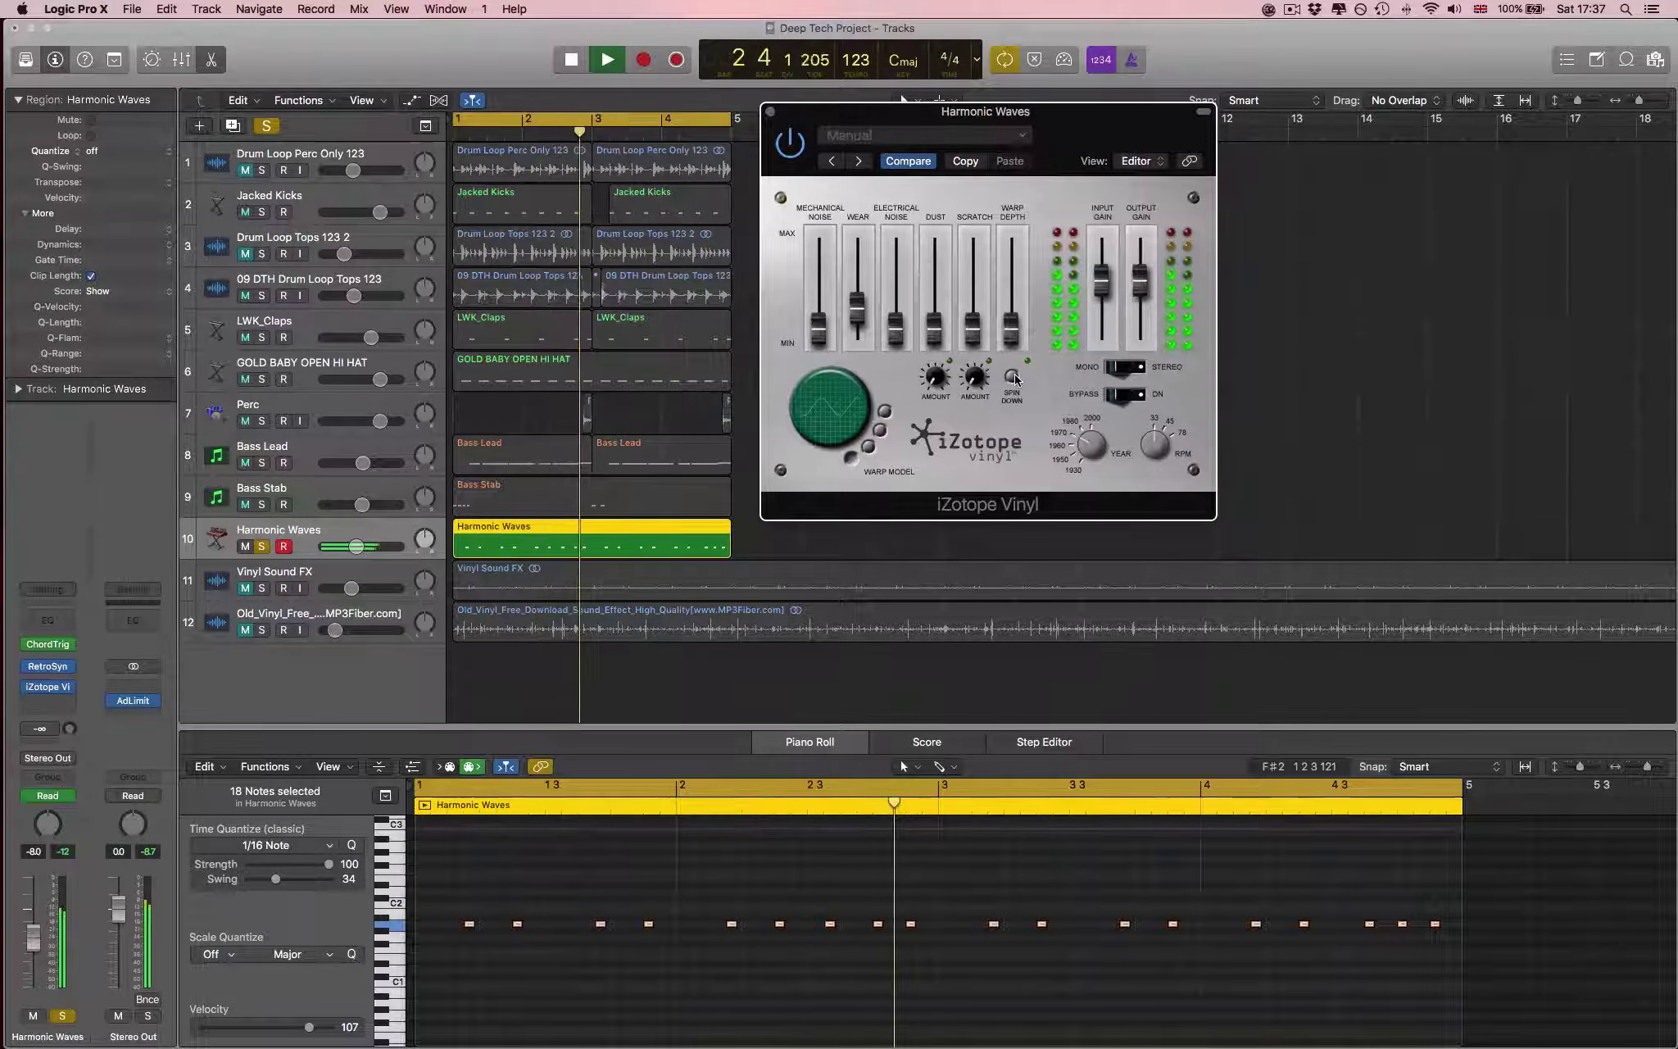
{"action": "mouse_move", "coordinate": [1011, 328]}
{"action": "left_mouse_down"}
{"action": "mouse_move", "coordinate": [1012, 240]}
{"action": "mouse_move", "coordinate": [1012, 299]}
{"action": "left_mouse_up"}
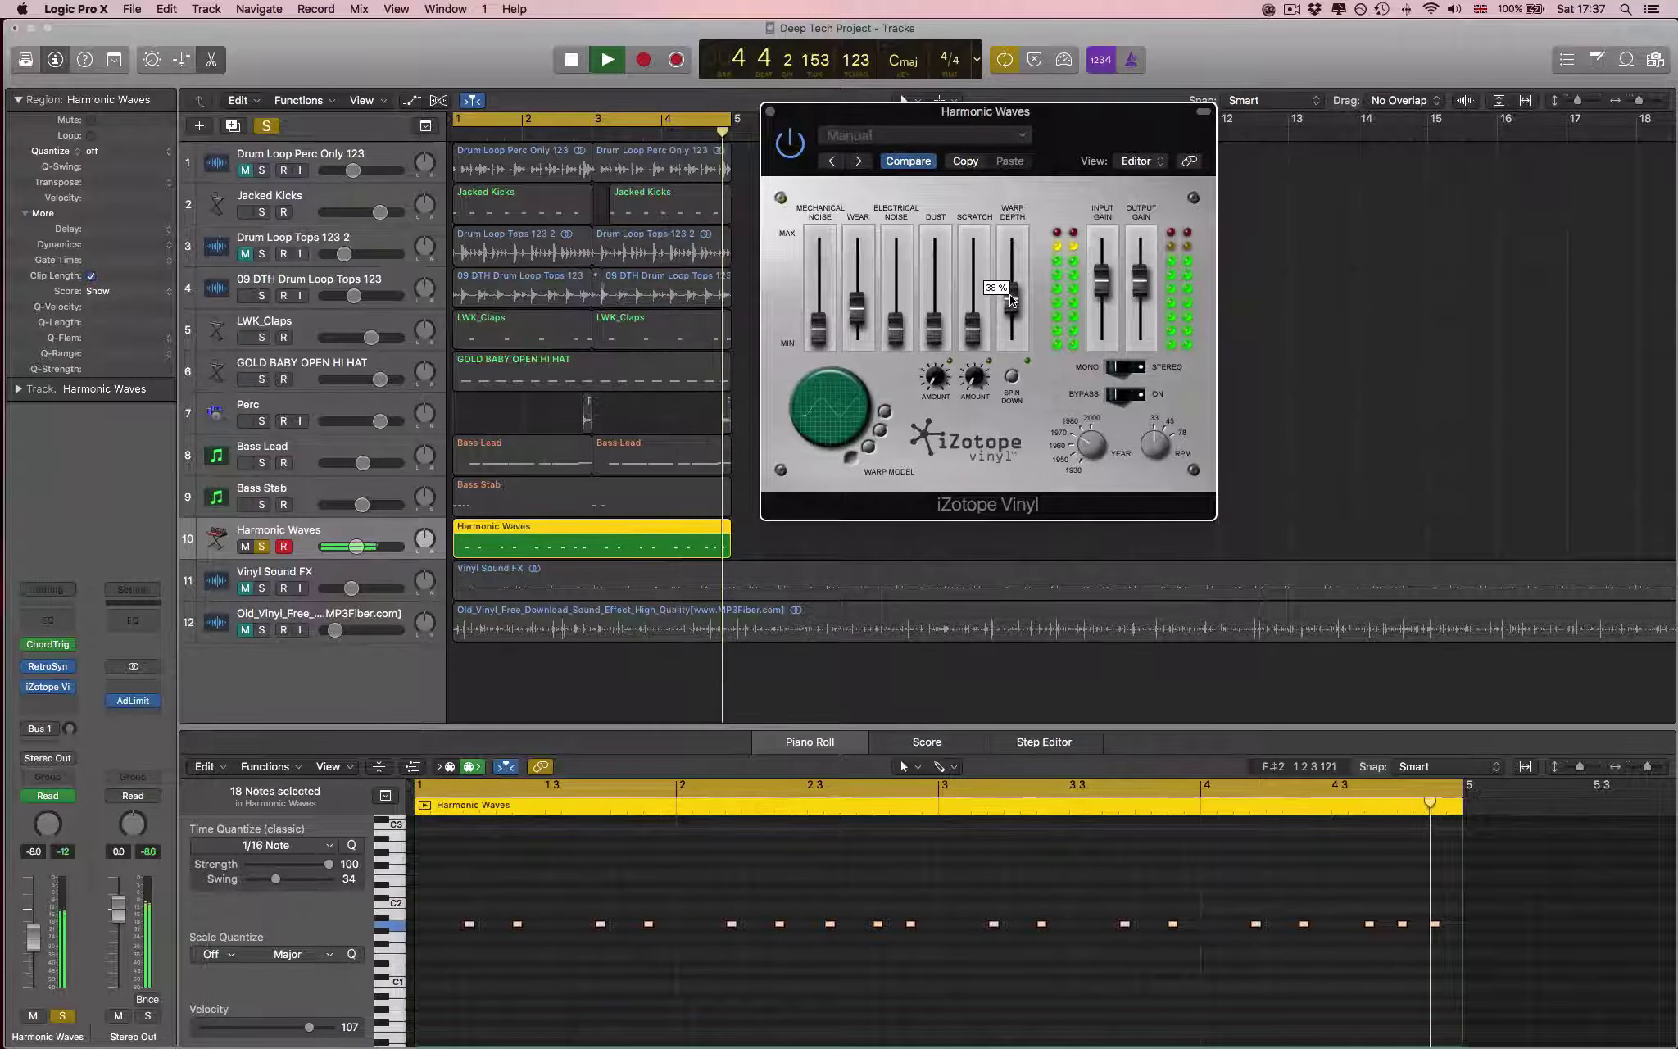
{"action": "key", "text": "space"}
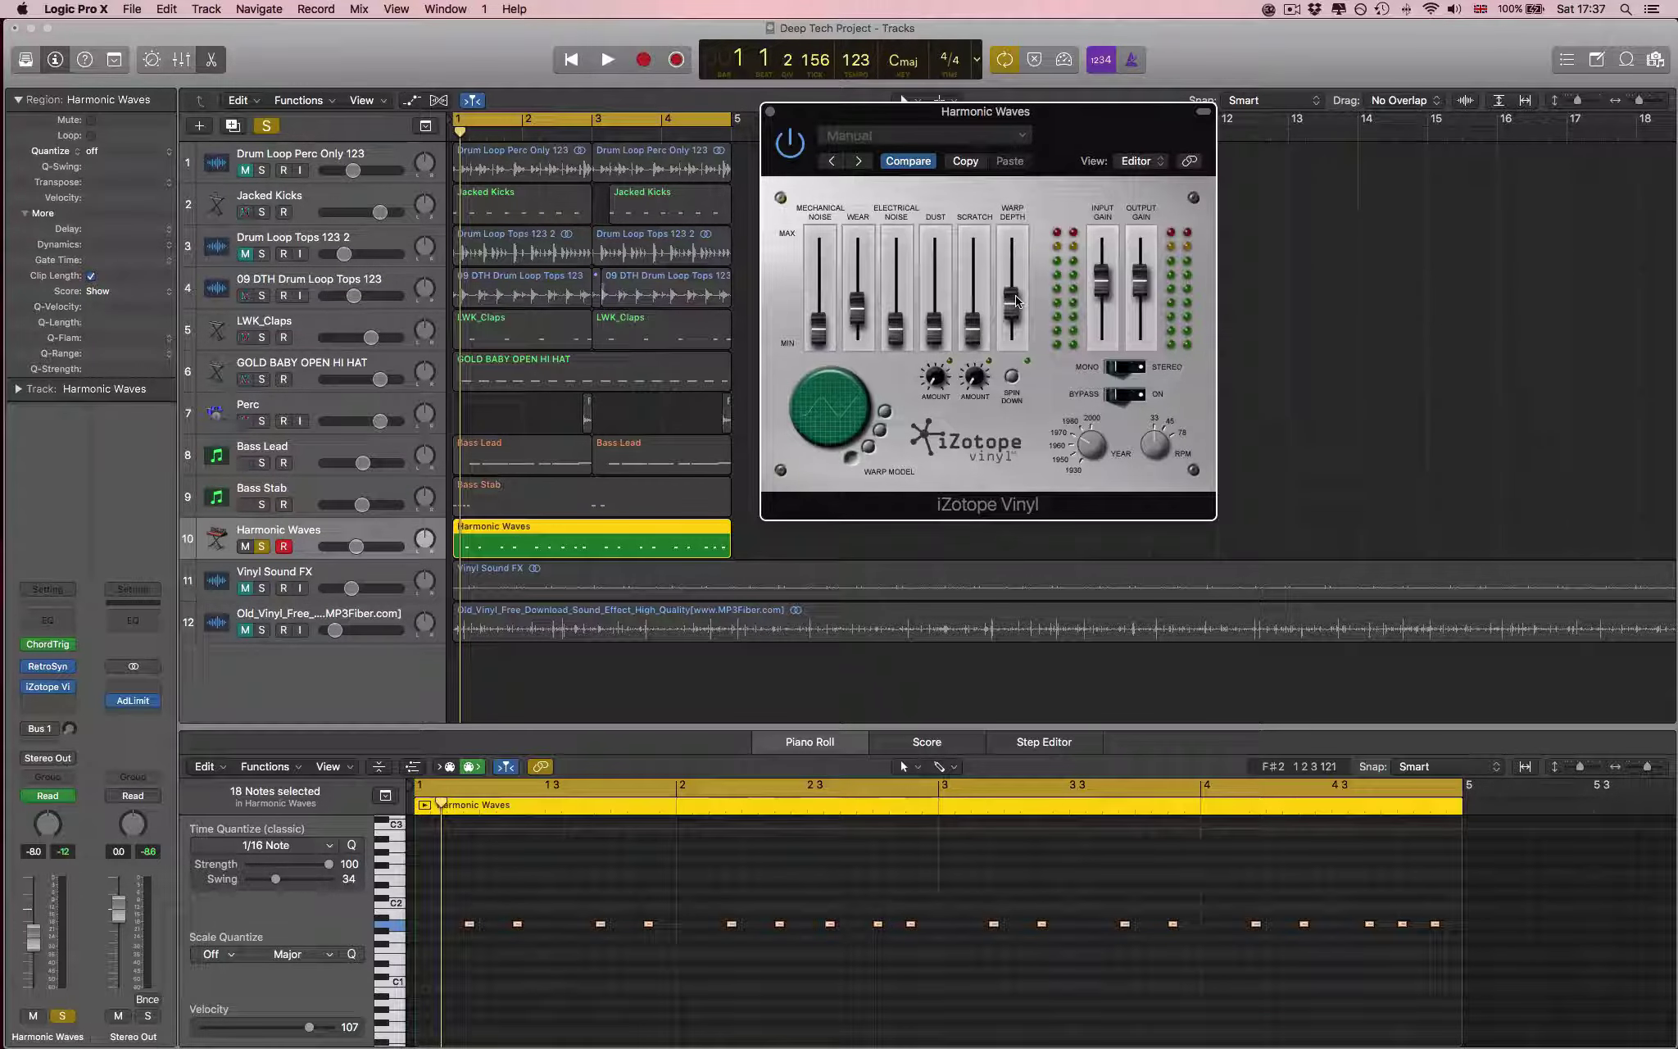
- Audition the loop with the new warp depth and switch the Vinyl effect back on
{"action": "mouse_move", "coordinate": [854, 309]}
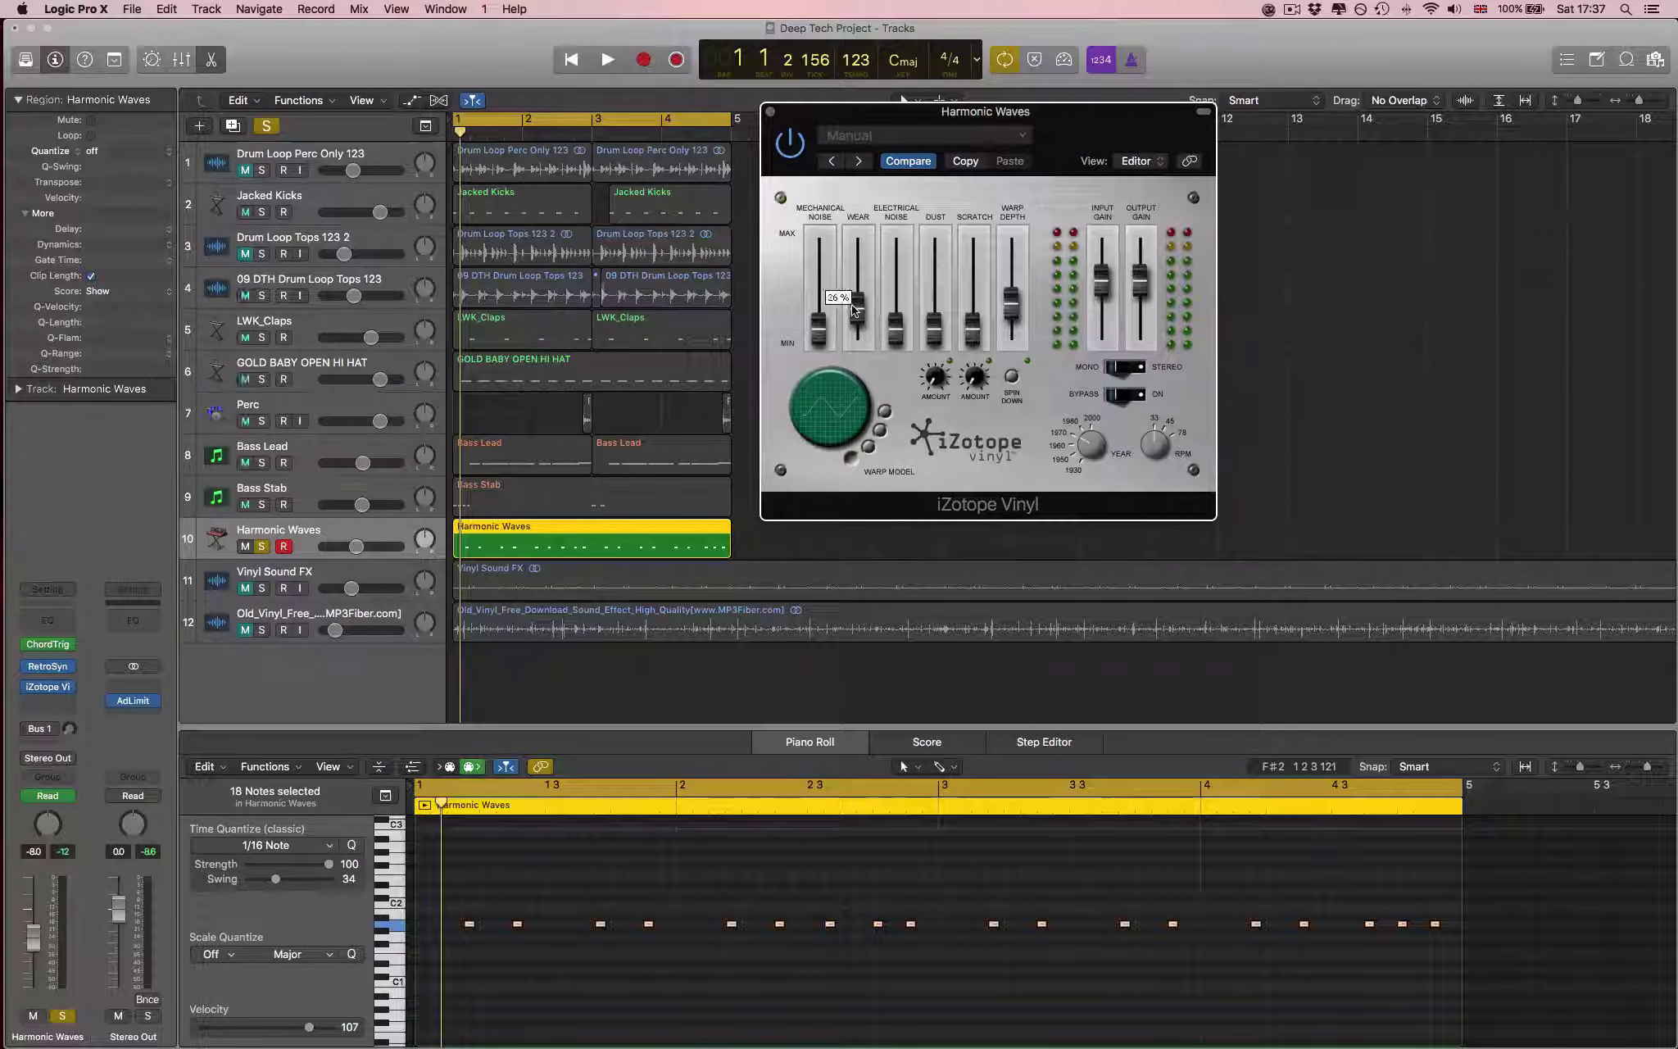
{"action": "key", "text": "space"}
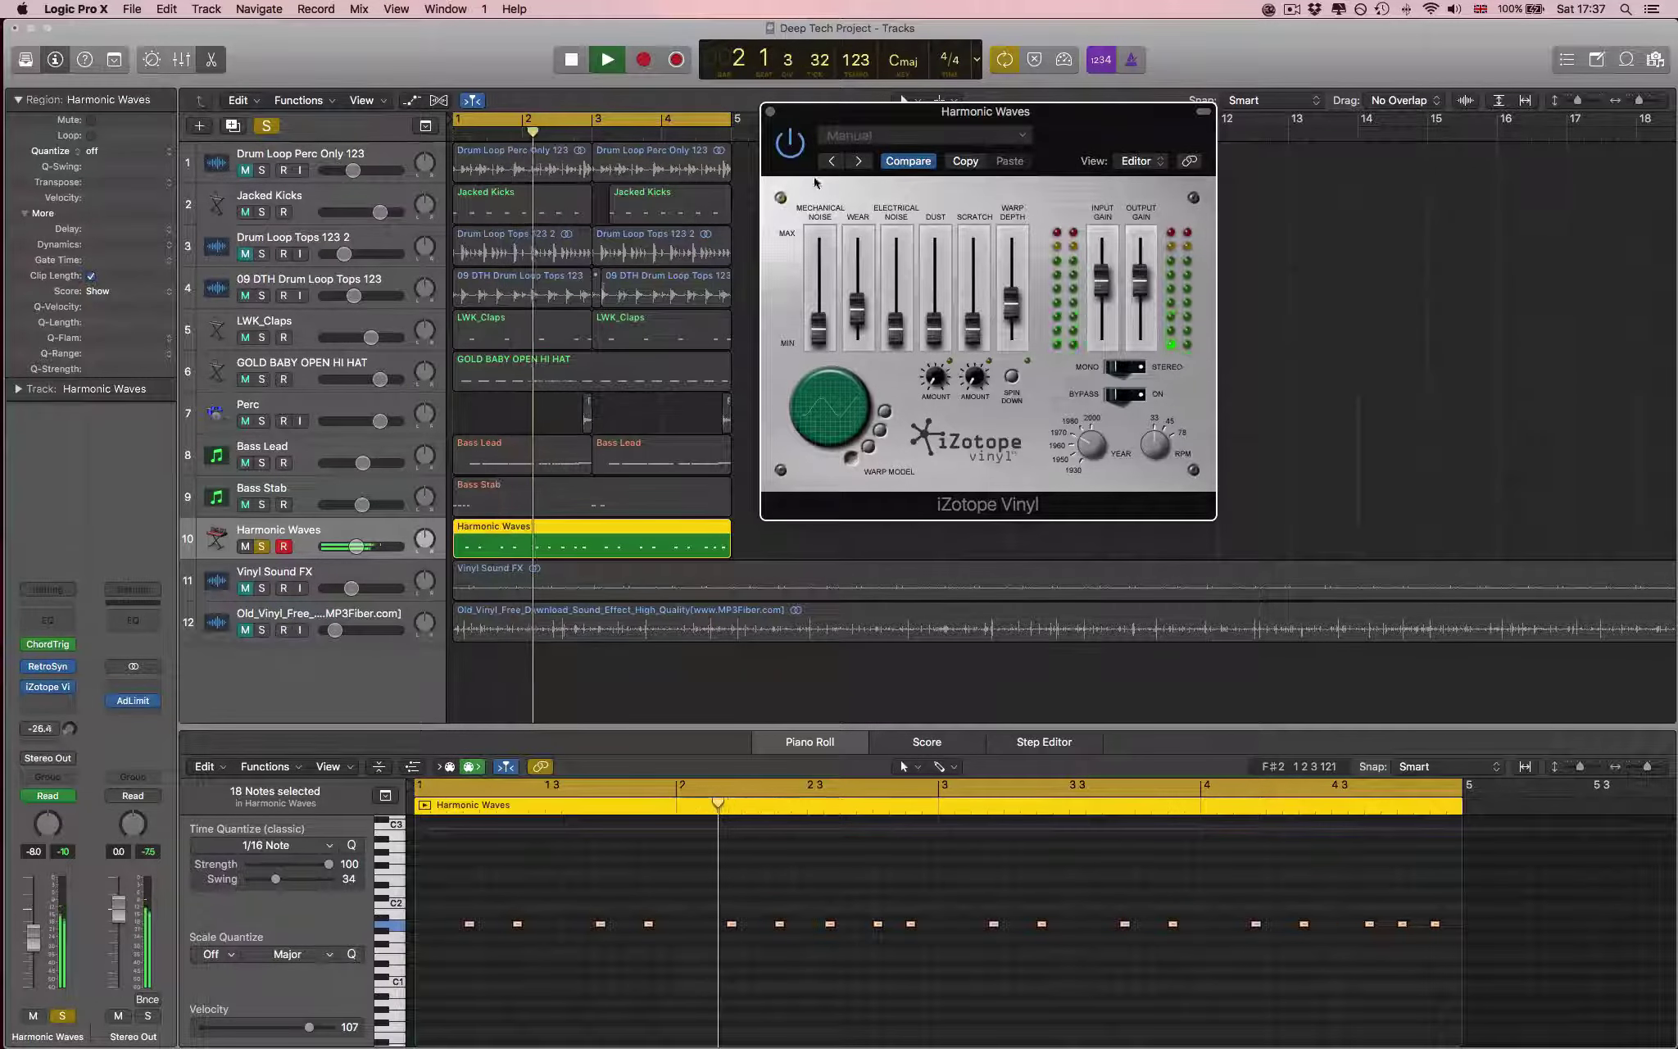
{"action": "key", "text": "space"}
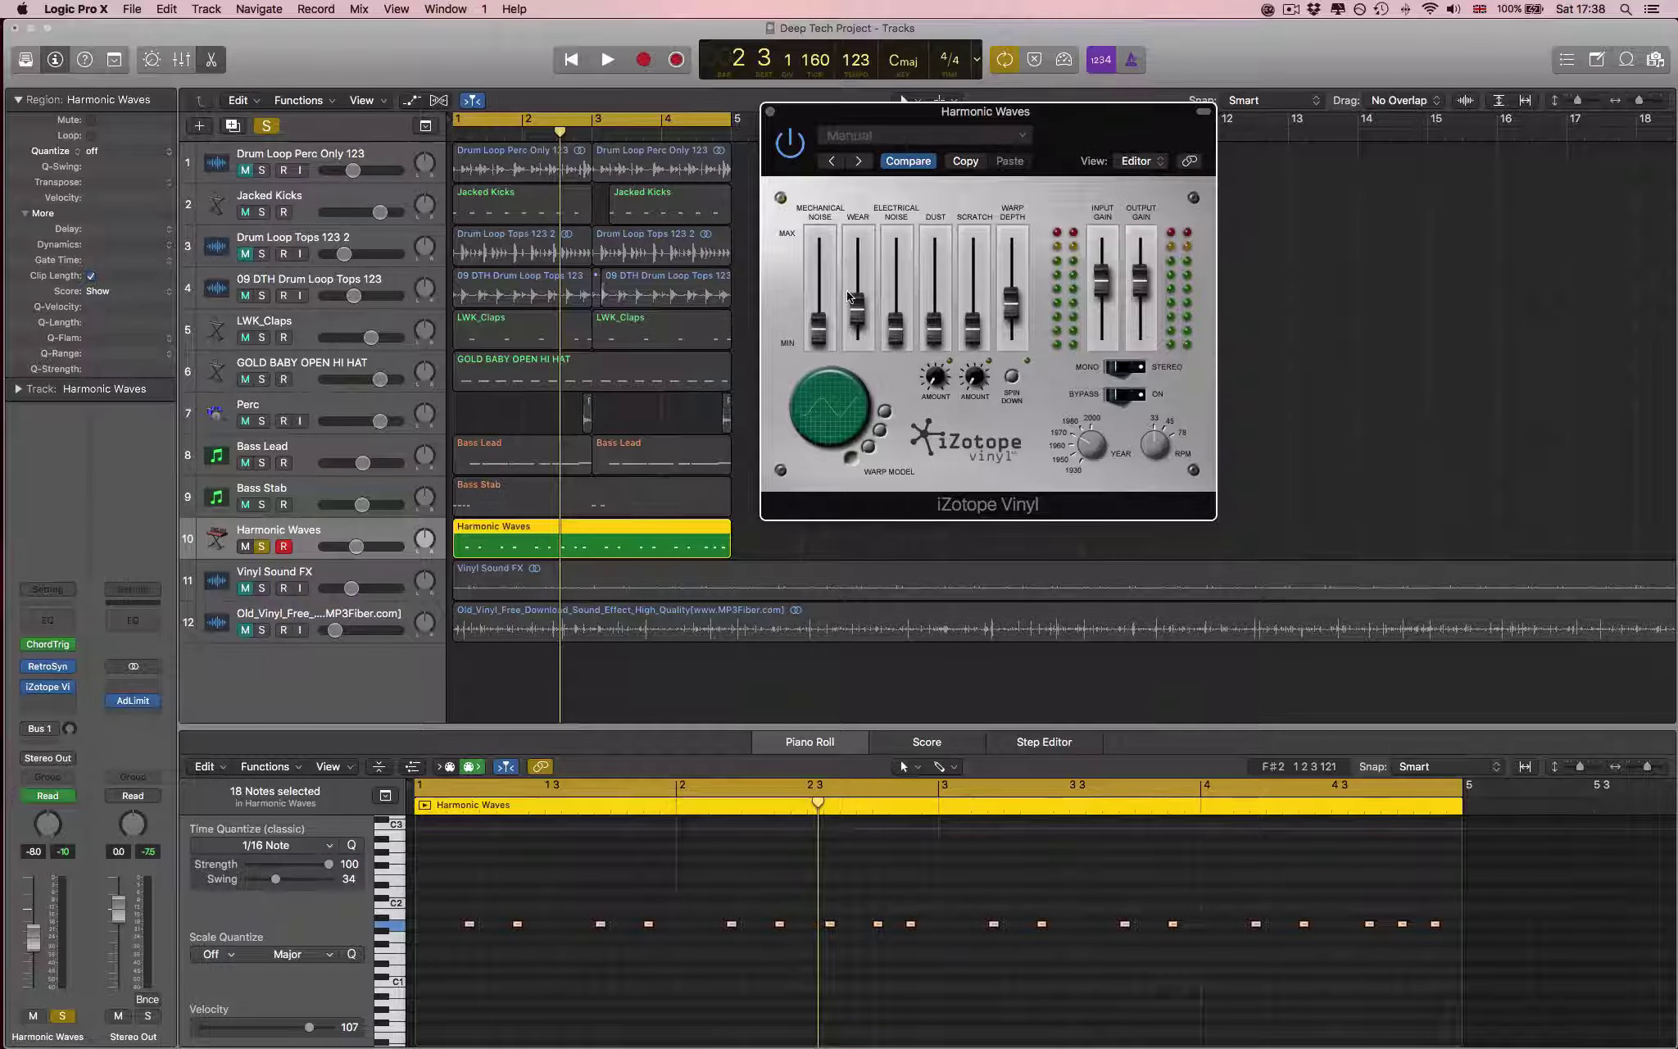
{"action": "key", "text": "space"}
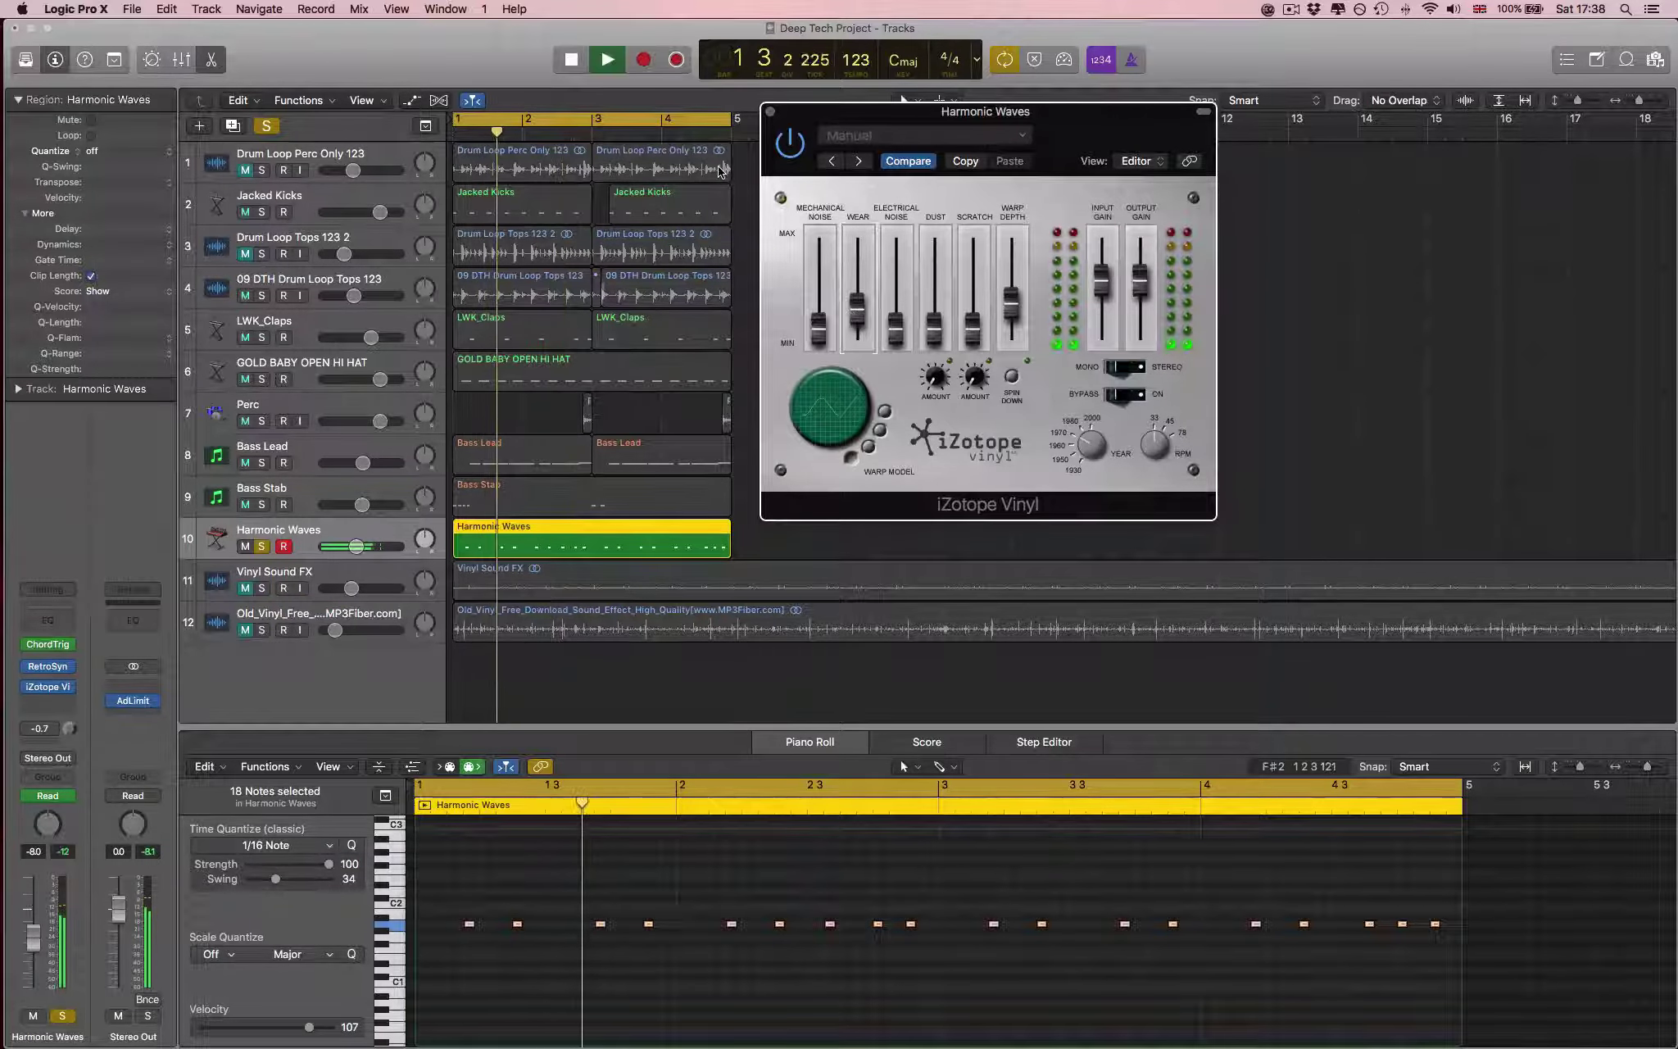
{"action": "left_click", "coordinate": [789, 143]}
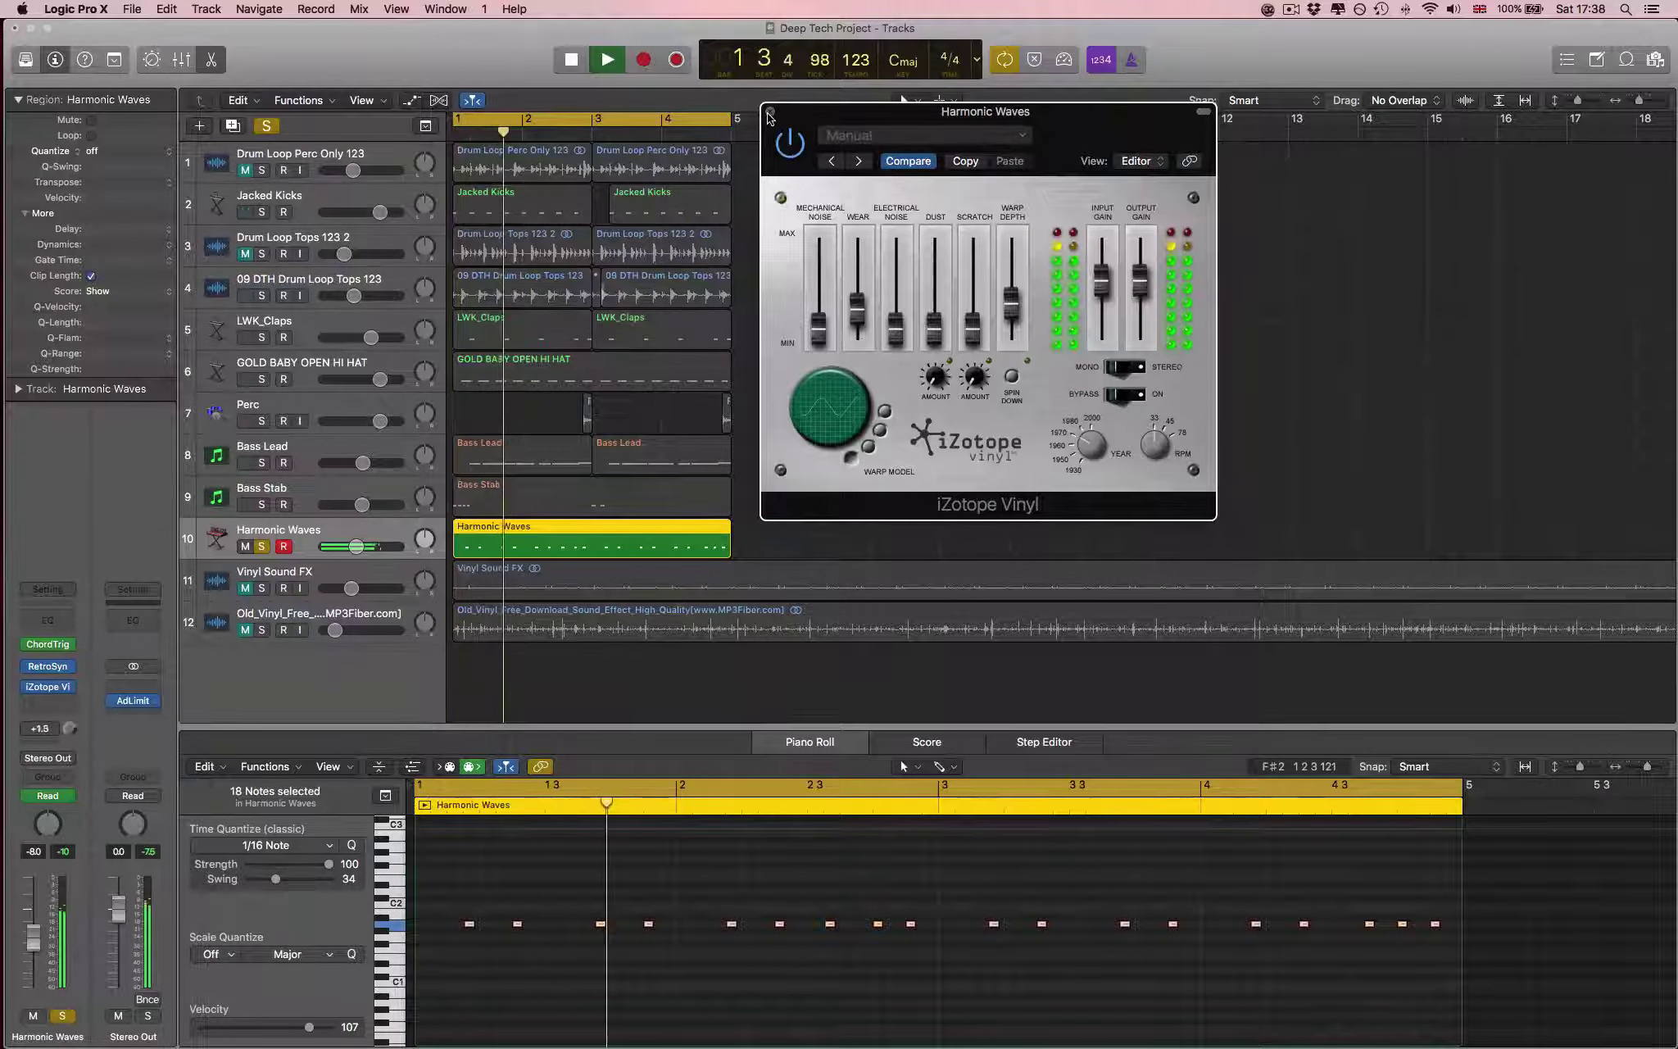
- Close Vinyl and show the Harmonic Waves Send 1 → Aux 1 automation lane
{"action": "key", "text": "space"}
{"action": "left_click", "coordinate": [769, 112]}
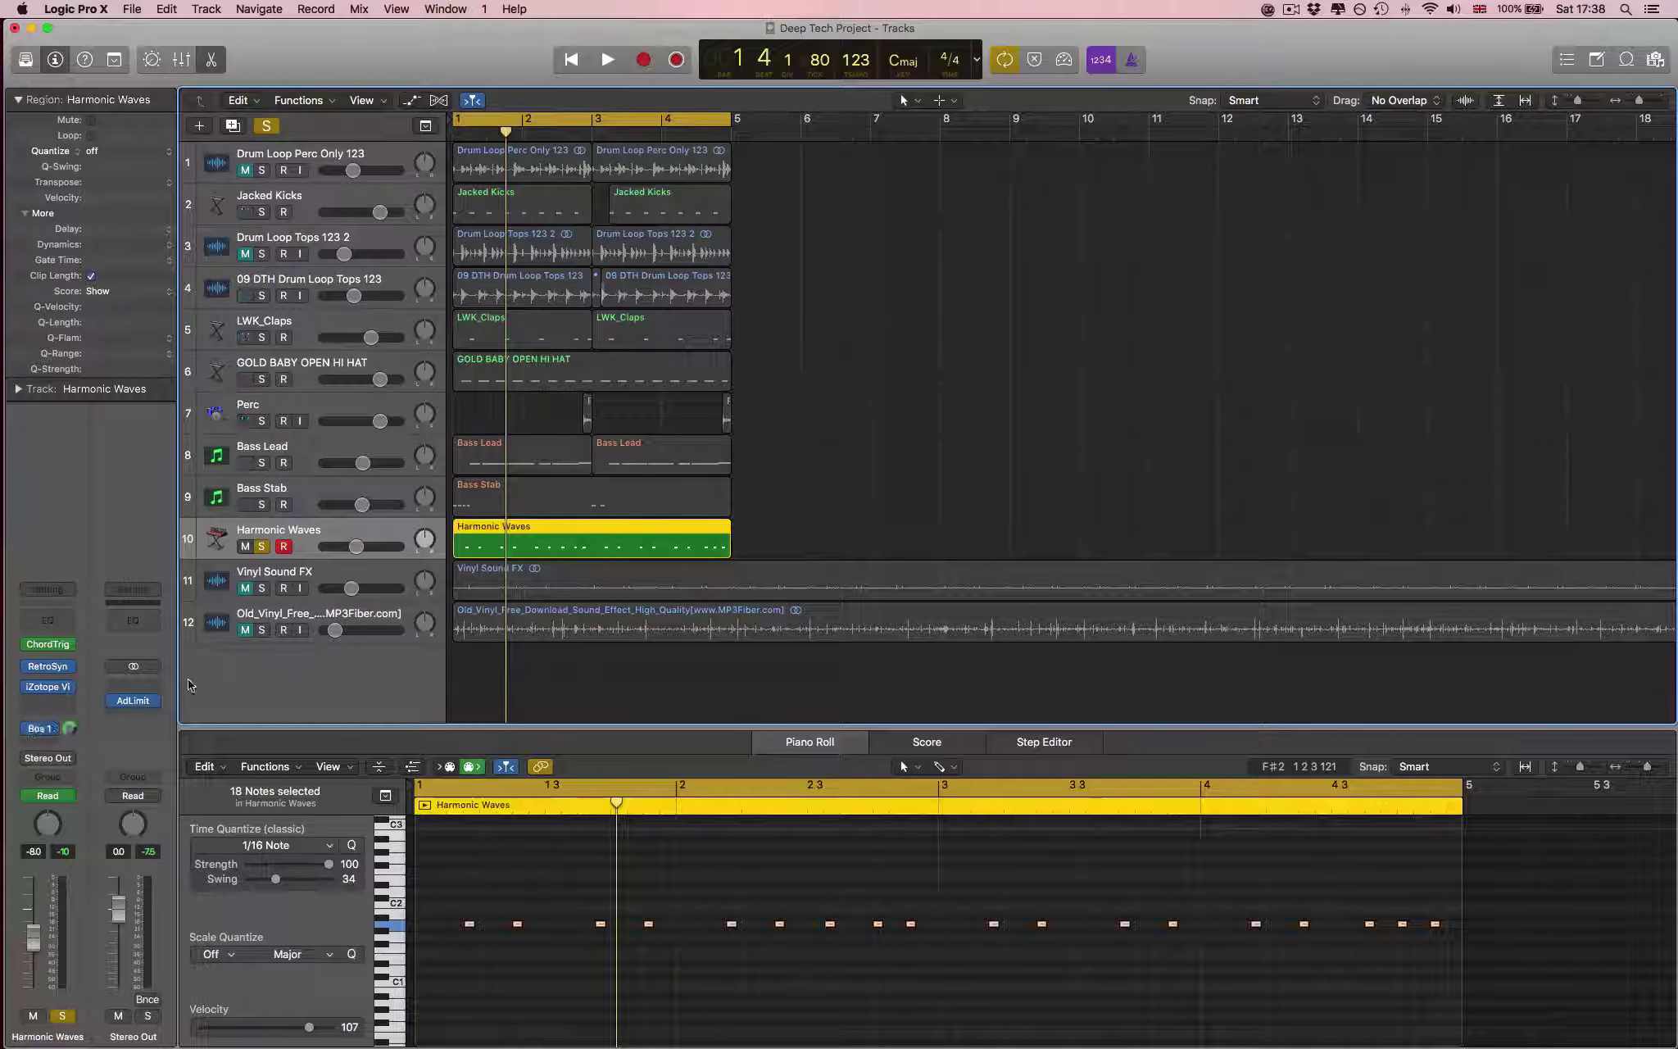
{"action": "key", "text": "a"}
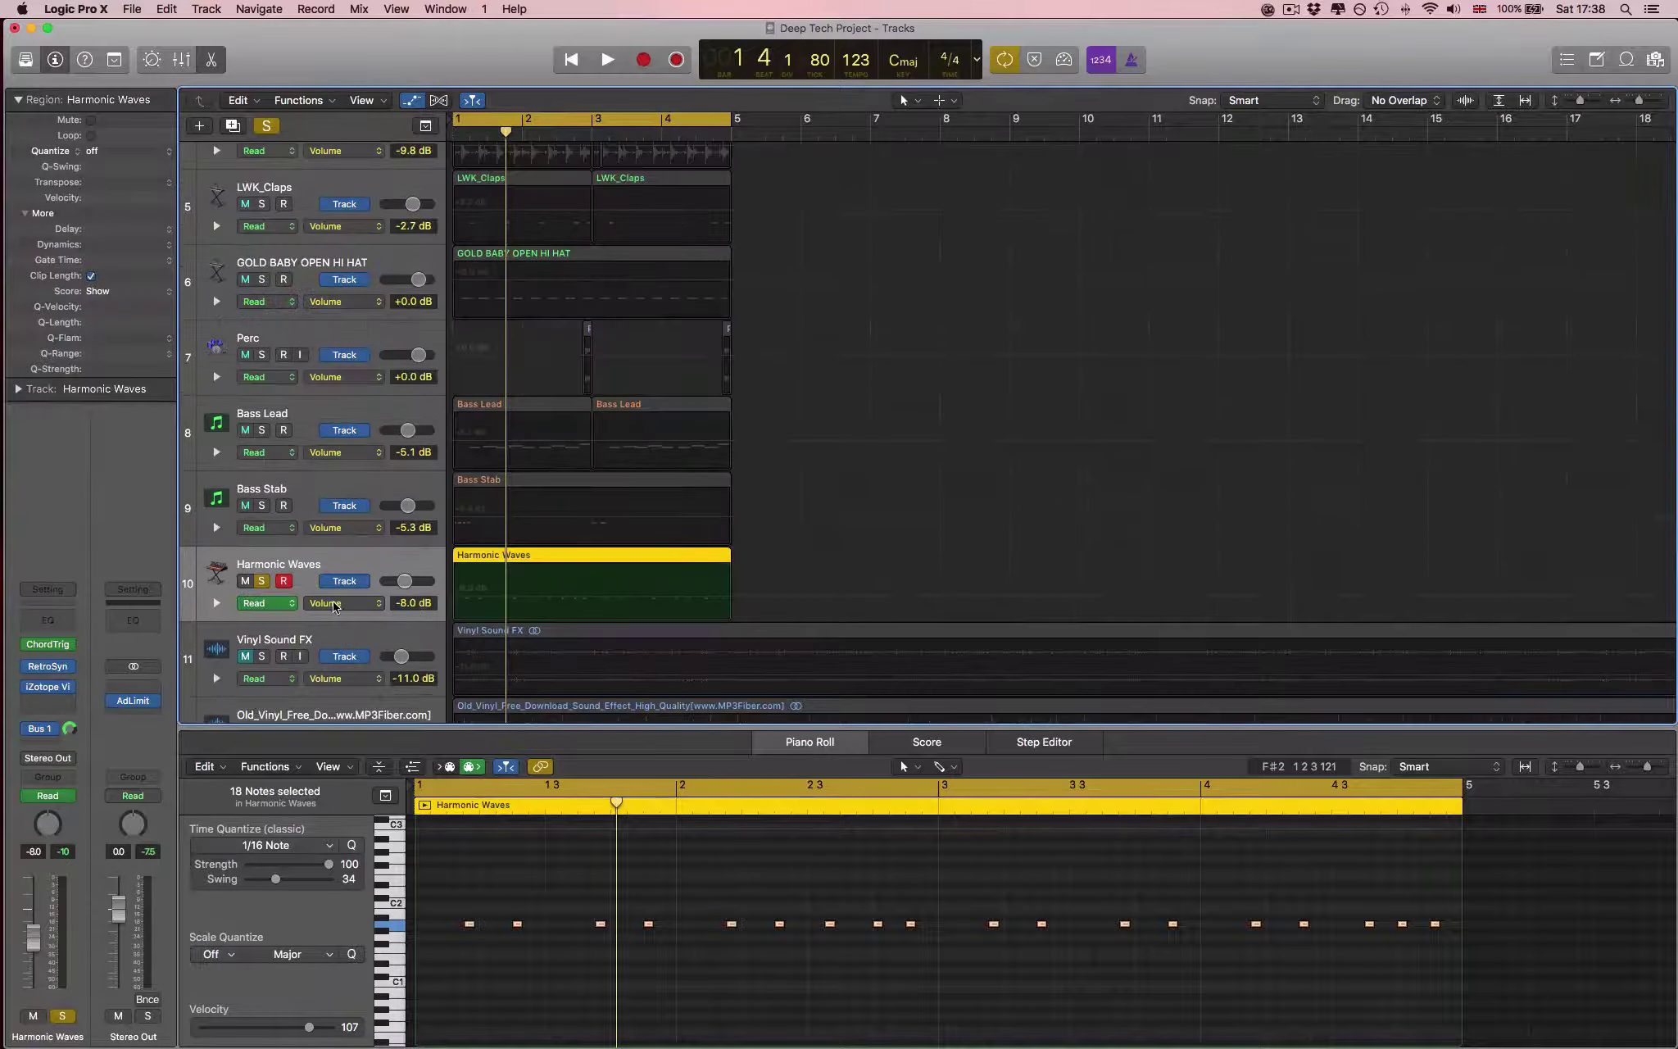
{"action": "left_click", "coordinate": [338, 604]}
{"action": "left_click", "coordinate": [348, 633]}
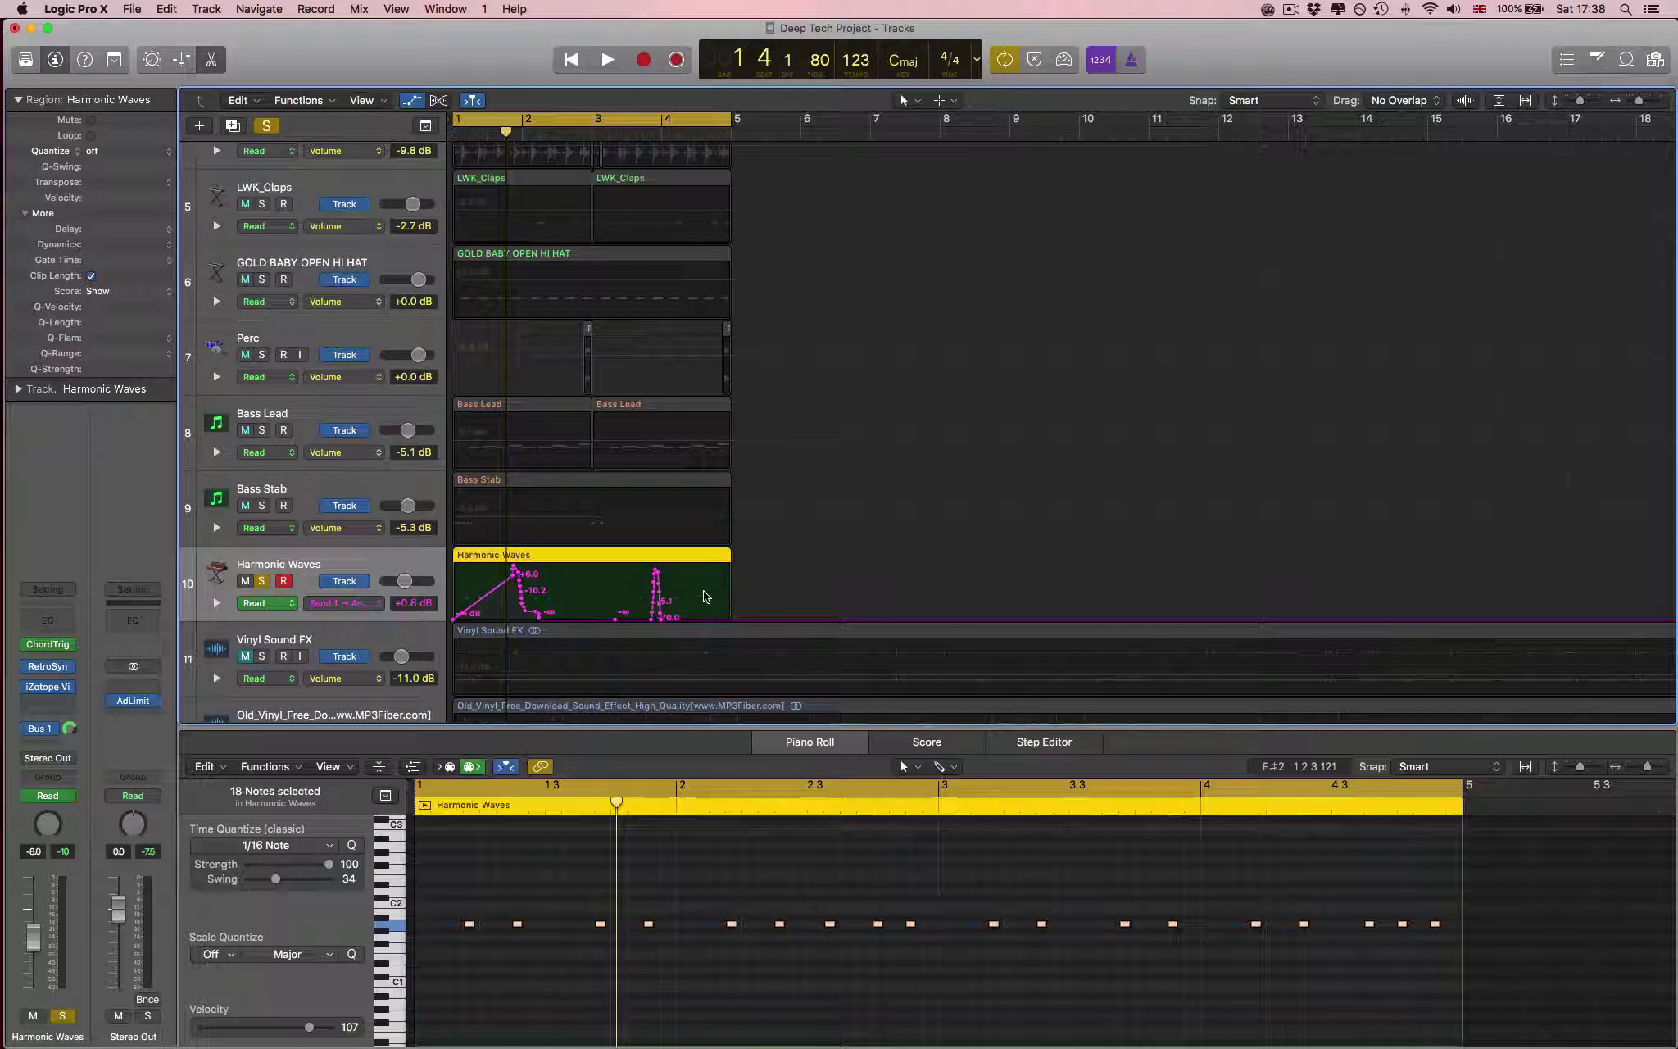
- Add a send automation point pulled down to -∞ dB, replay from bar 1, and unsolo Harmonic Waves
{"action": "key", "text": "space"}
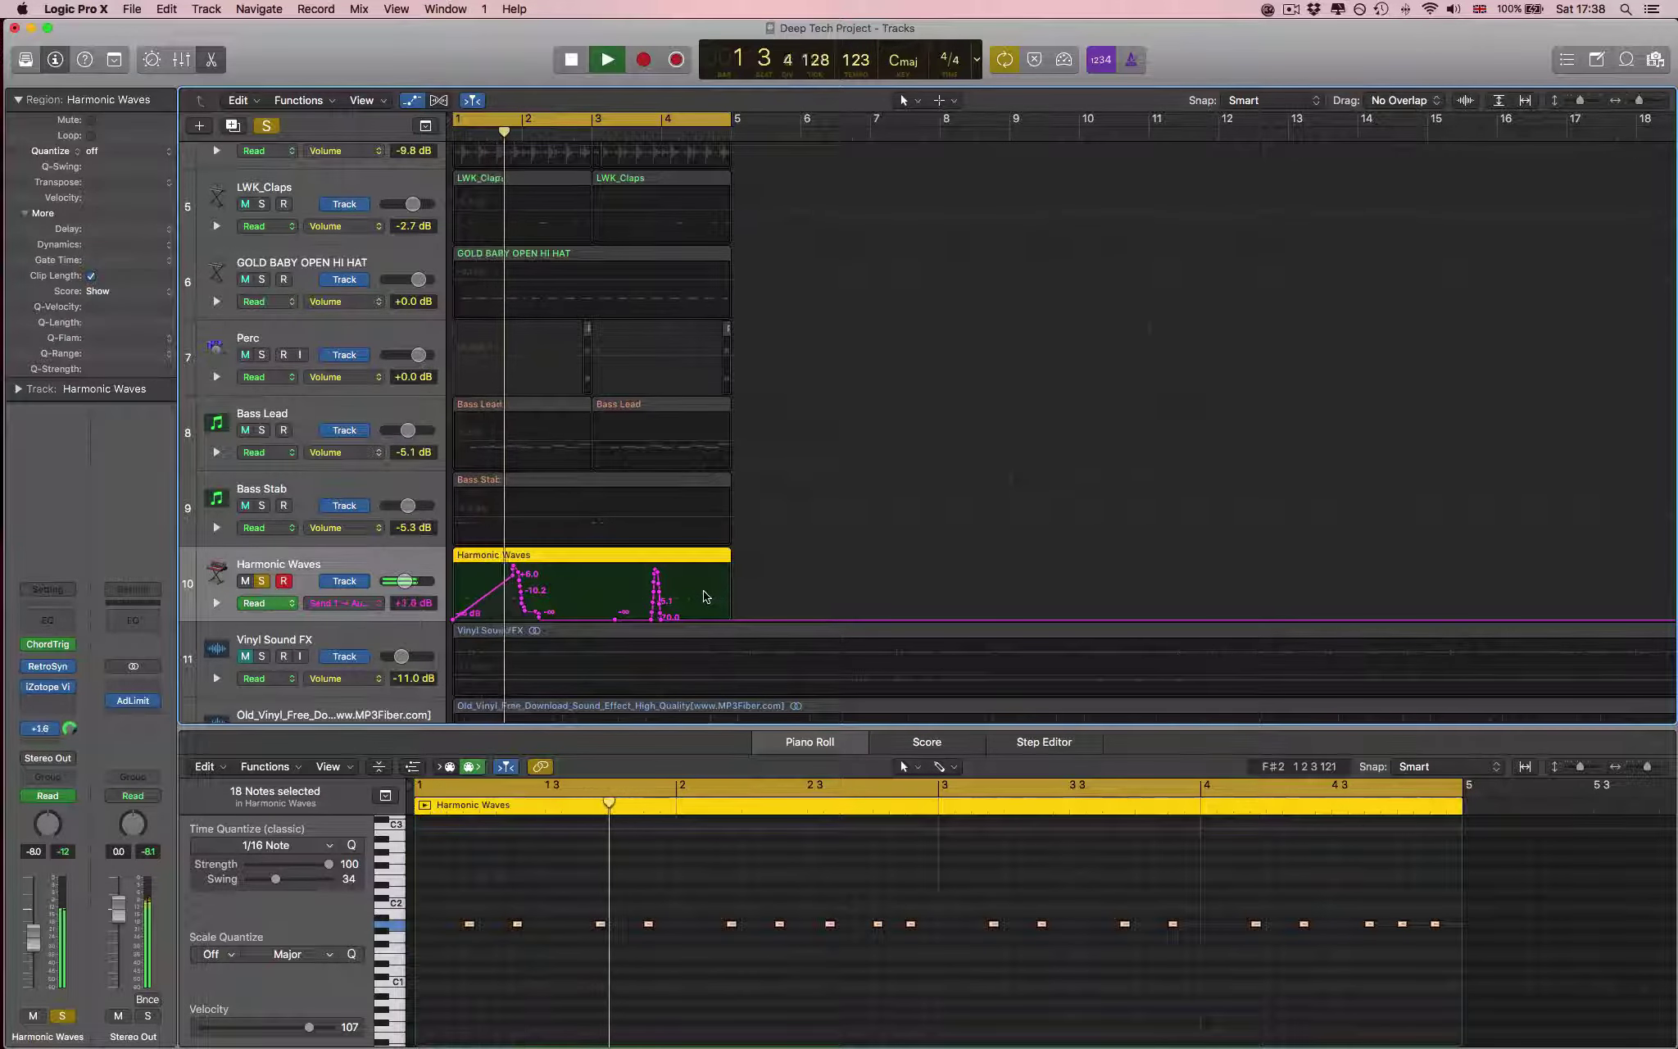
{"action": "left_click", "coordinate": [501, 586]}
{"action": "left_click_drag", "start_coordinate": [502, 586], "coordinate": [502, 619]}
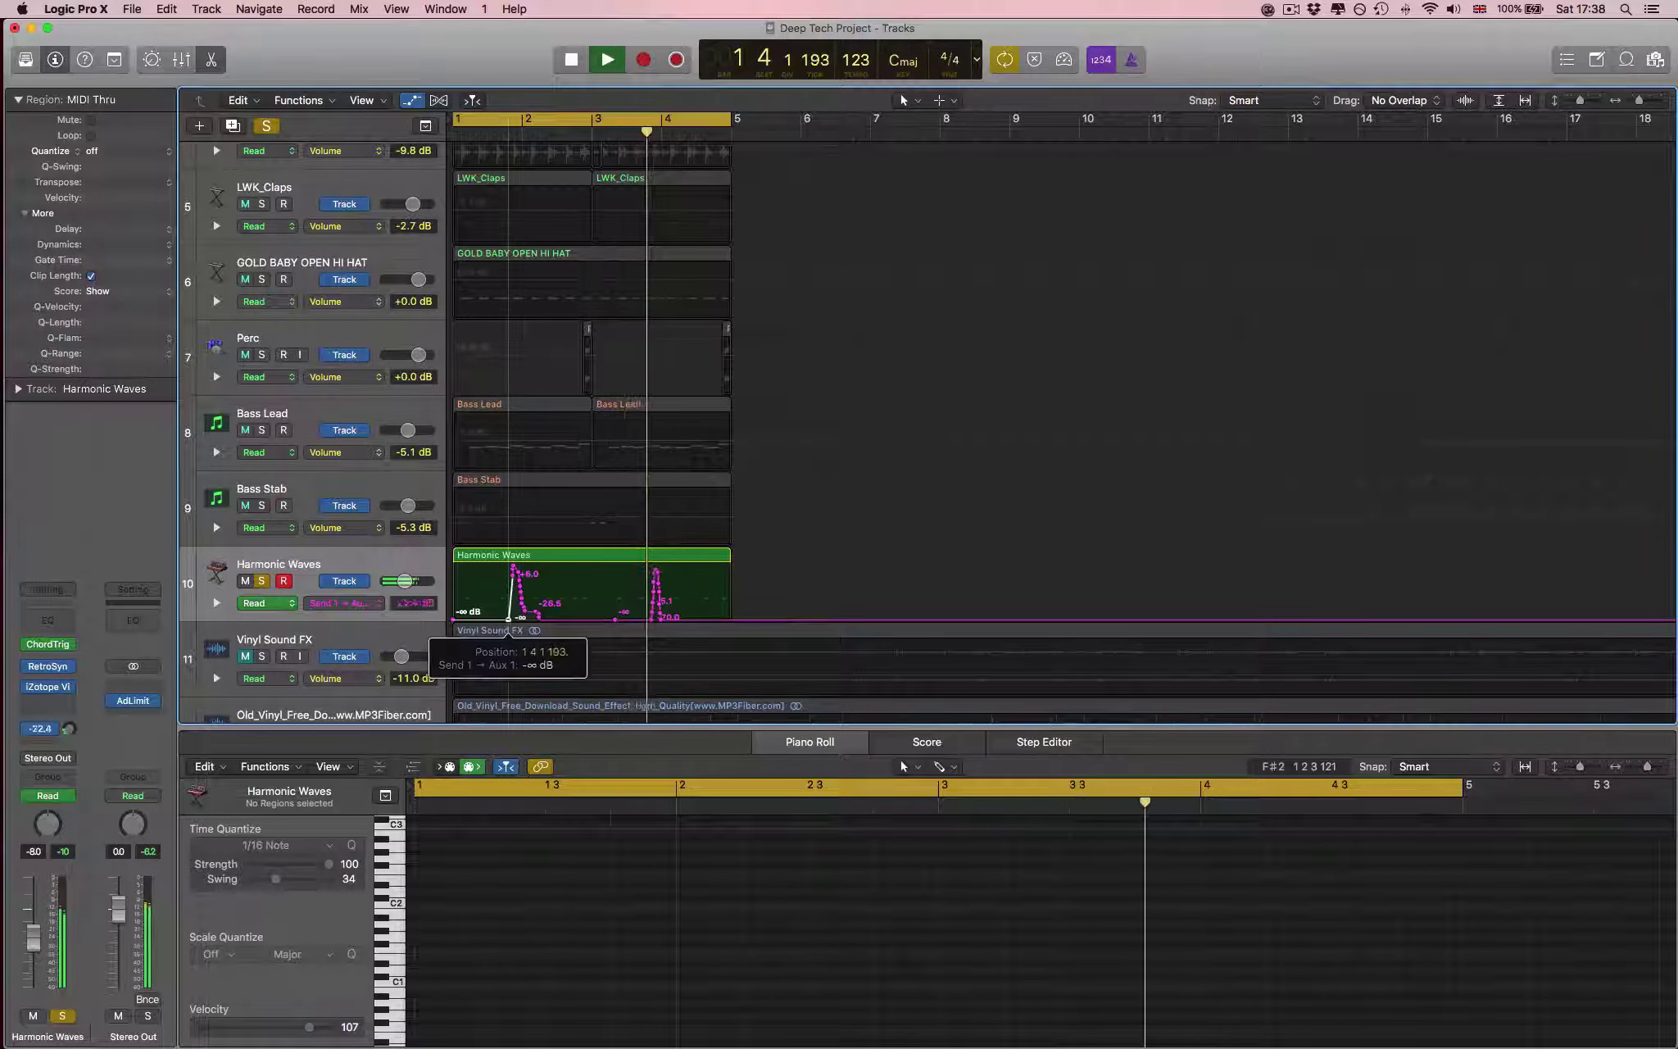
{"action": "key", "text": "Return"}
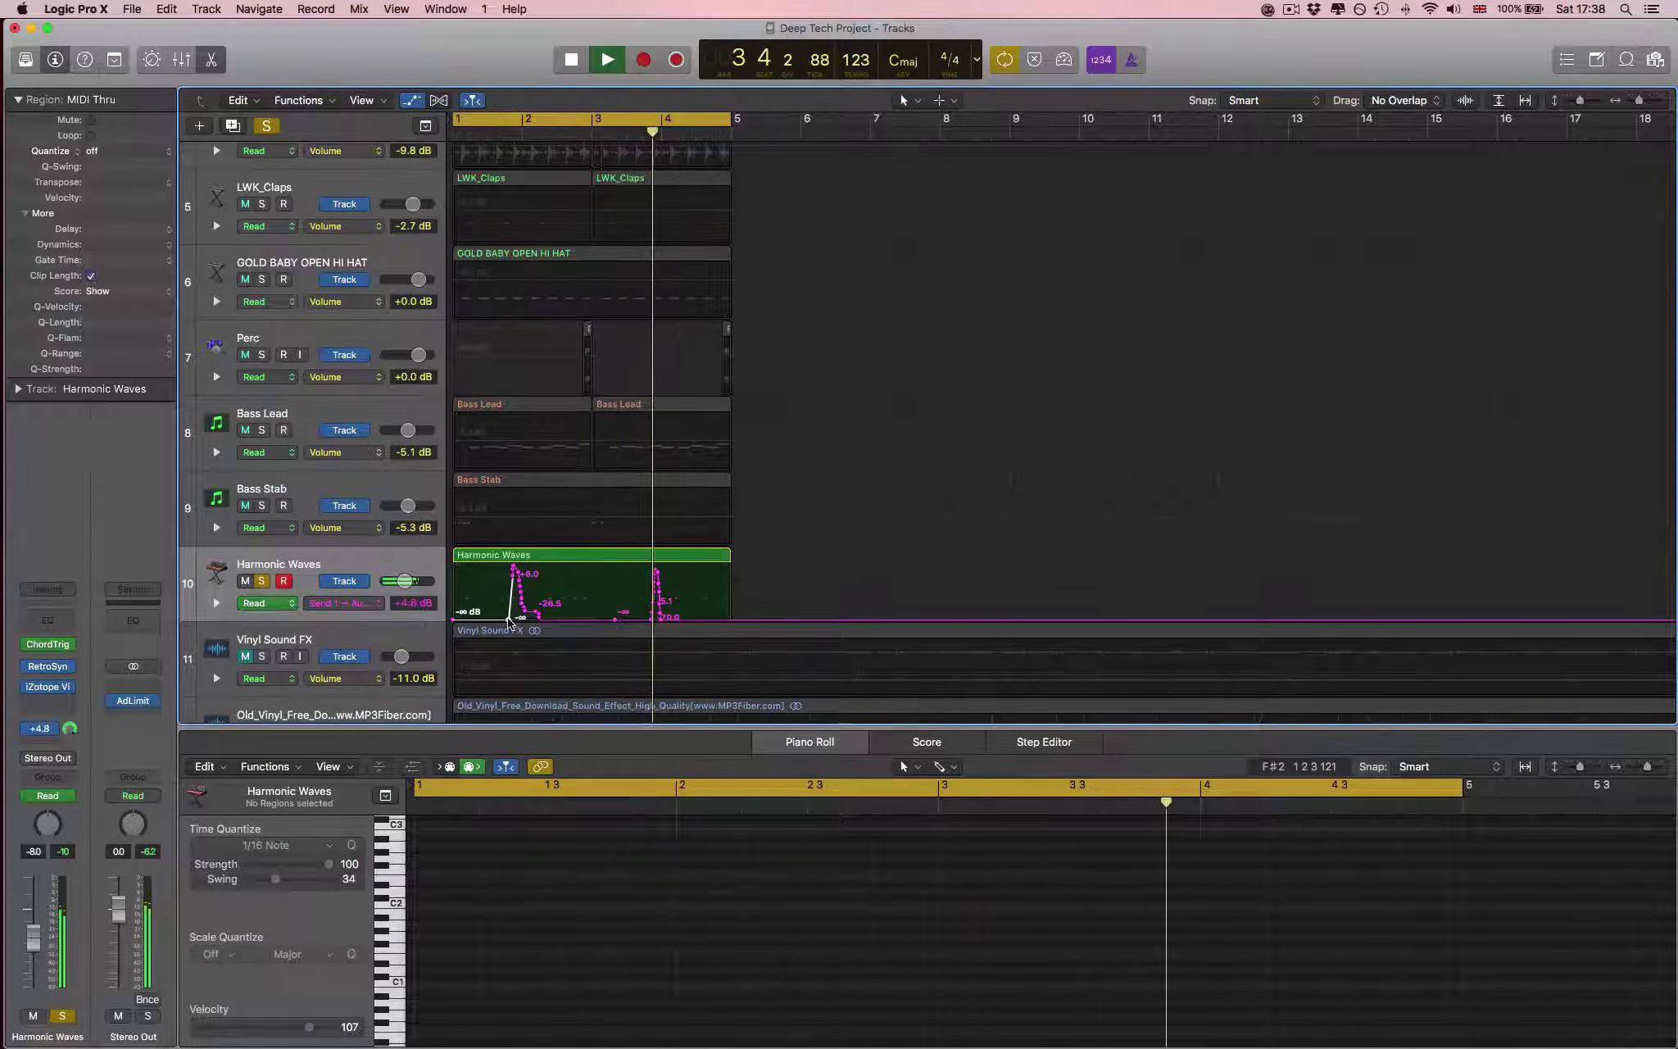
{"action": "left_click", "coordinate": [262, 581]}
- Play the full twelve-track arrangement, hide the automation lanes, and select the Harmonic Waves region
{"action": "key", "text": "space"}
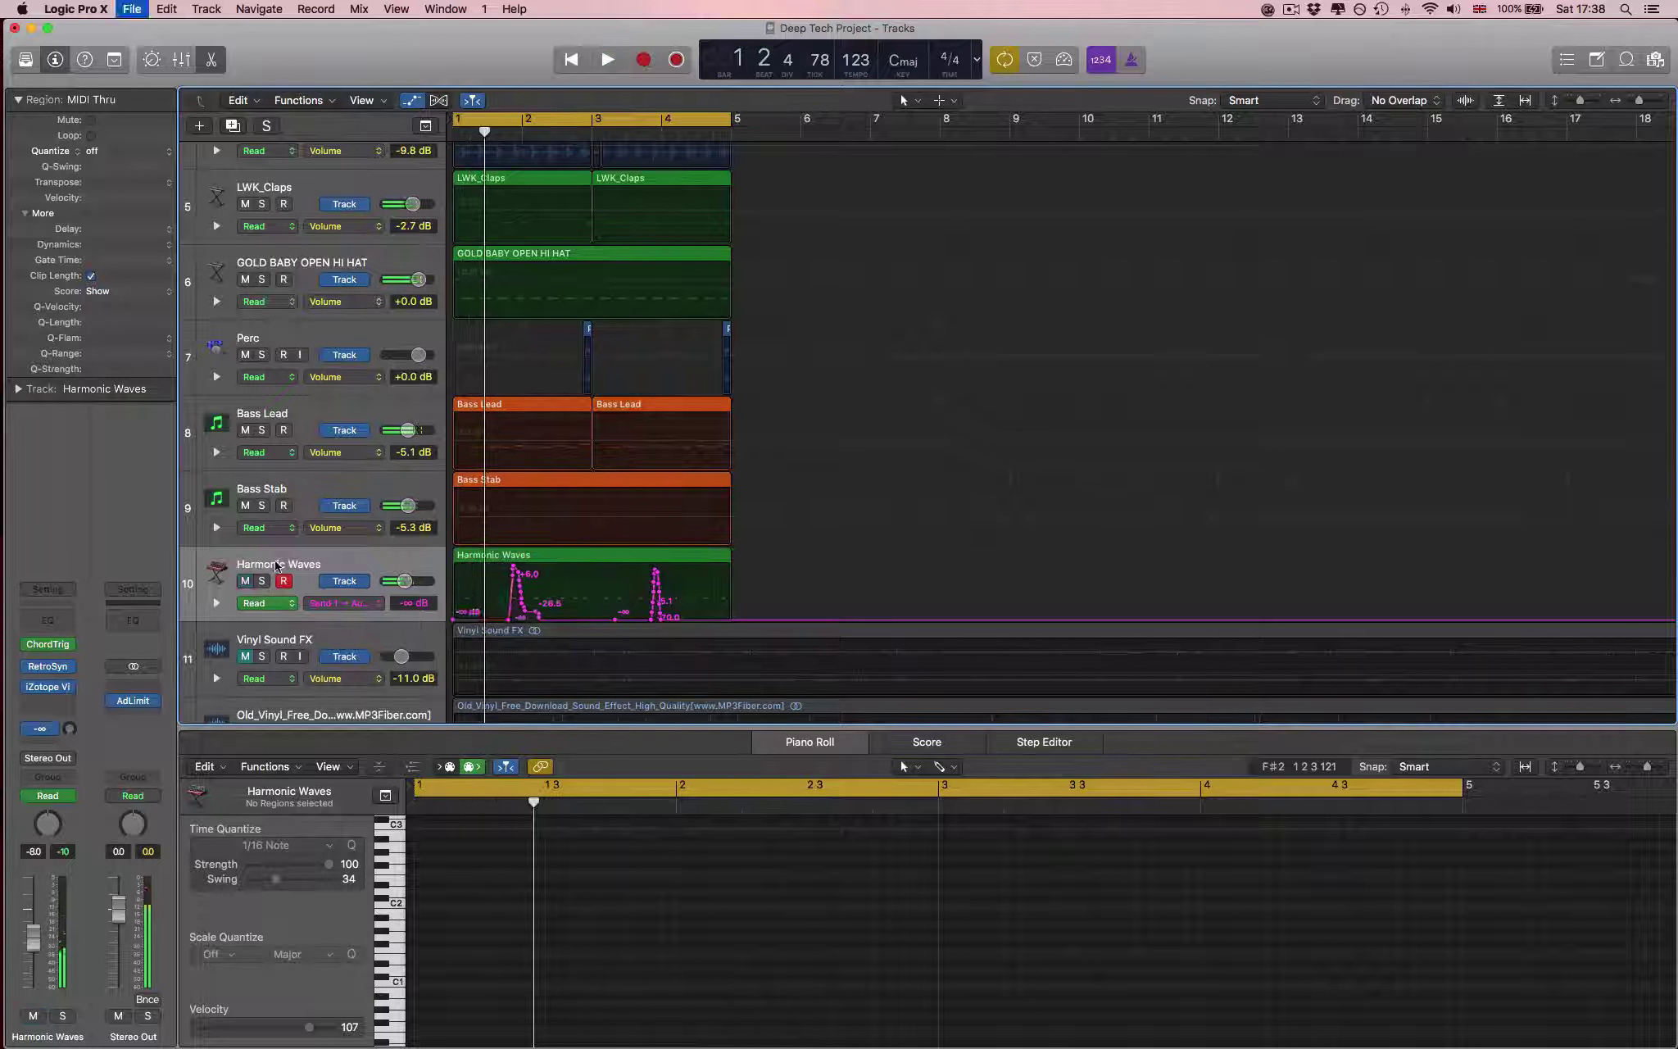
{"action": "key", "text": "space"}
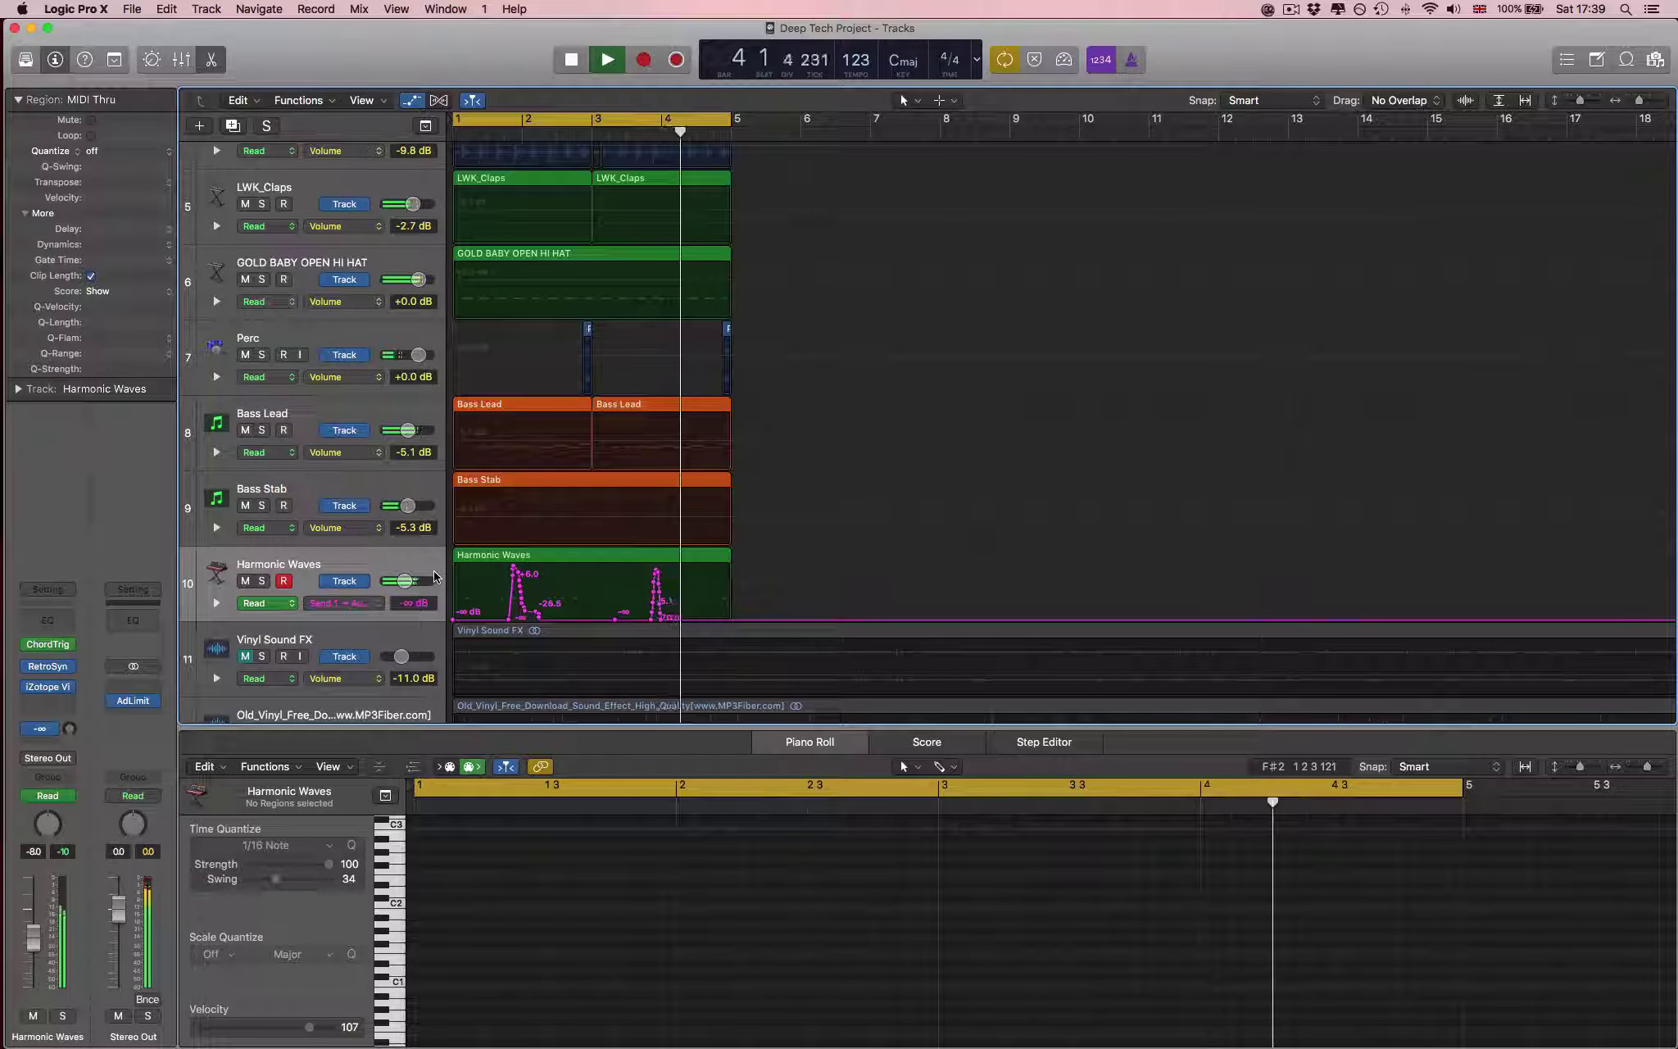
{"action": "key", "text": "space"}
{"action": "key", "text": "a"}
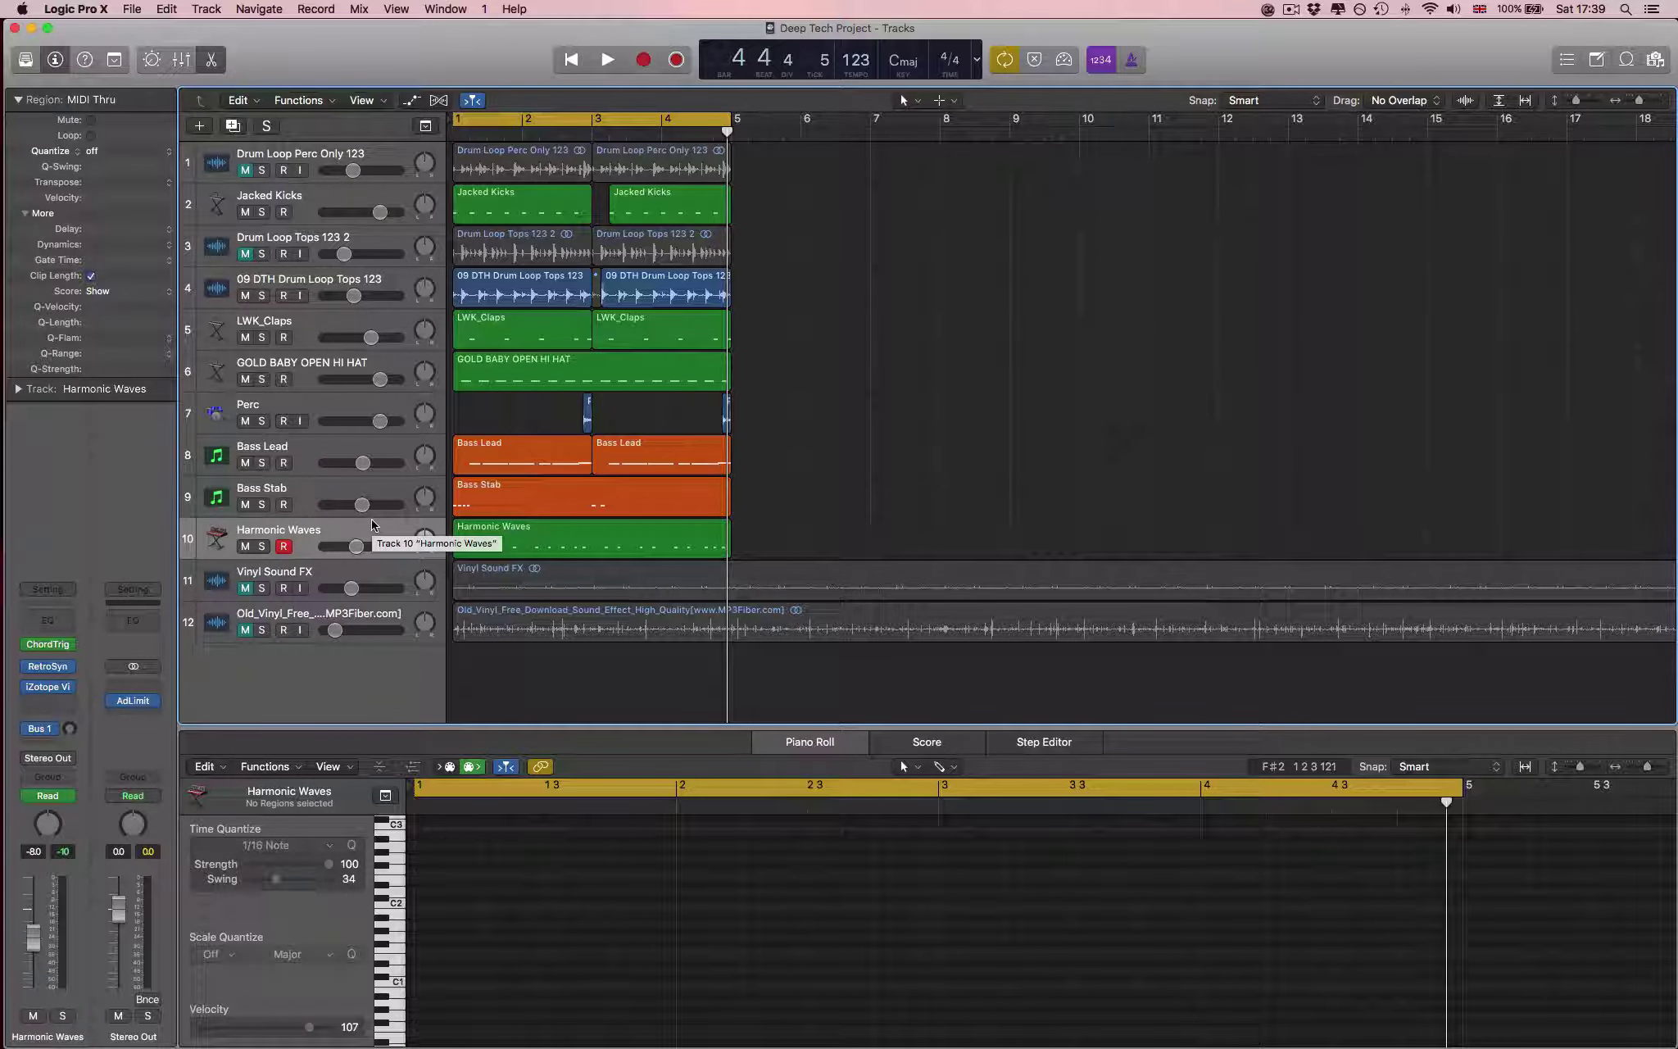
{"action": "left_click", "coordinate": [372, 523]}
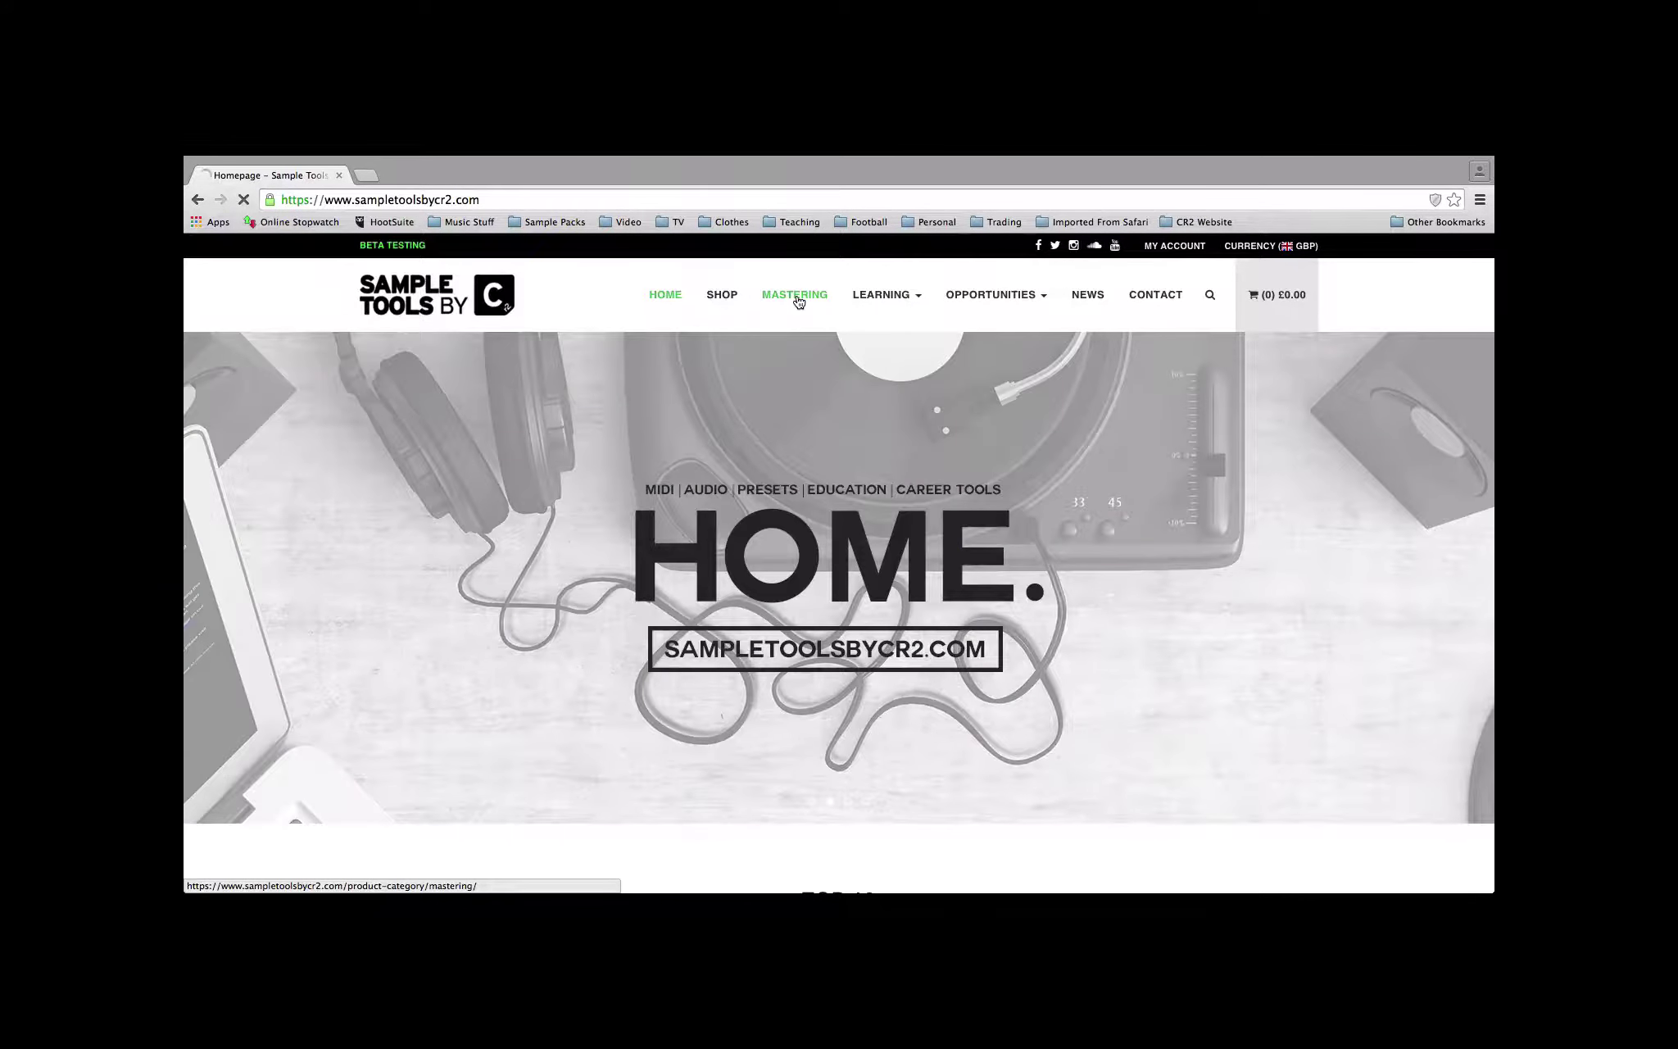
- Go to the Mastering and Studio Services page via the MASTERING link
{"action": "left_click", "coordinate": [799, 300]}
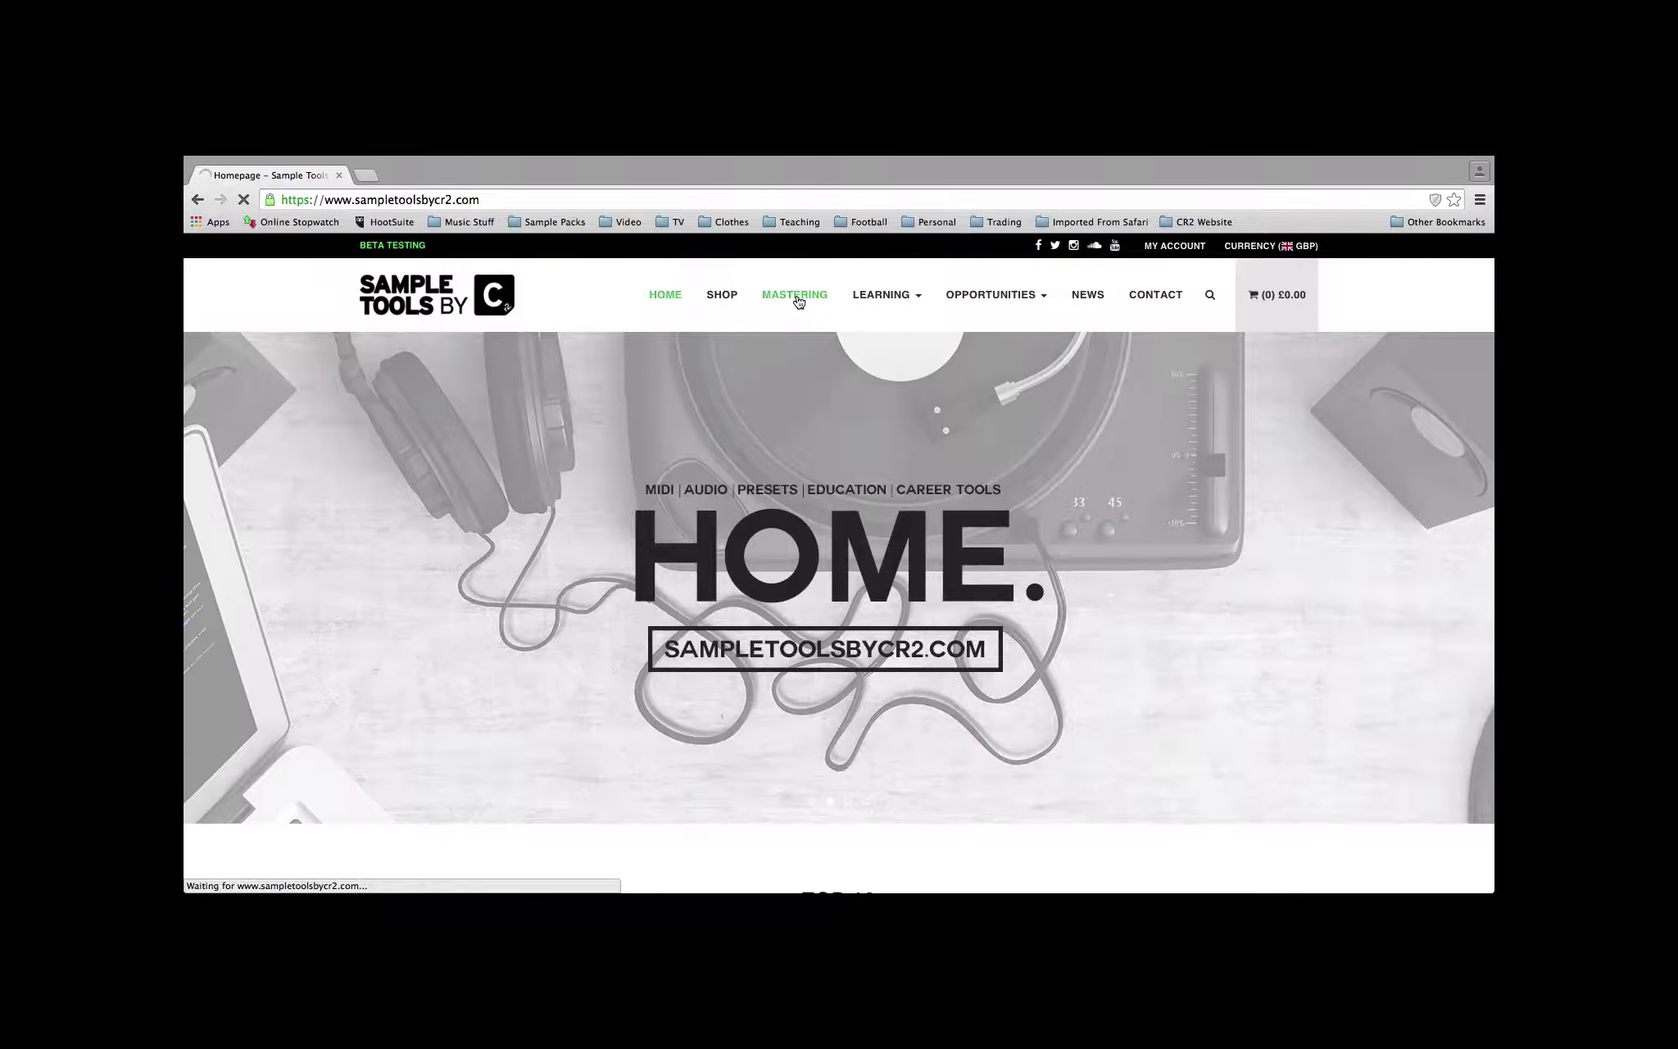